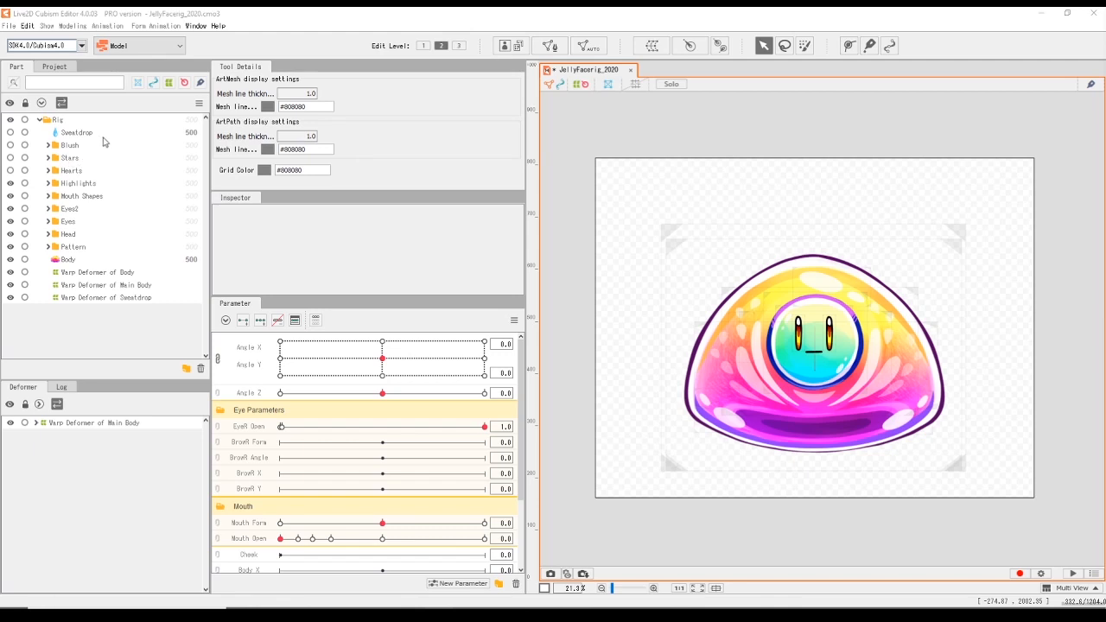
# - Make the Blush part visible and rename its Layer94 art mesh to Blush
pyautogui.click(9, 145)
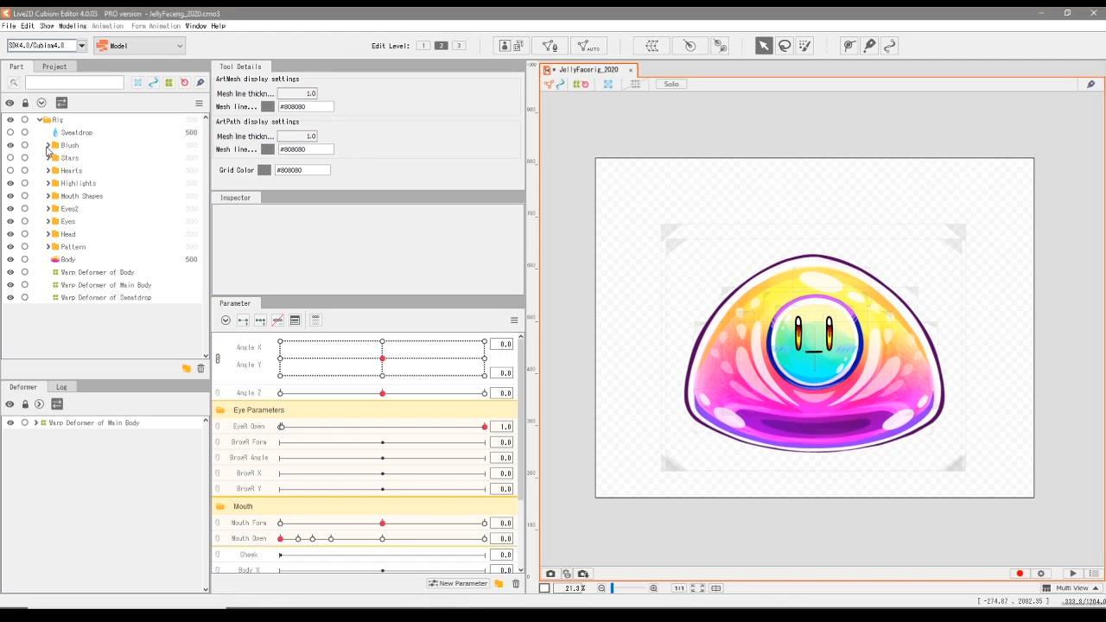
pyautogui.click(49, 146)
pyautogui.click(77, 158)
pyautogui.click(254, 214)
pyautogui.click(256, 214)
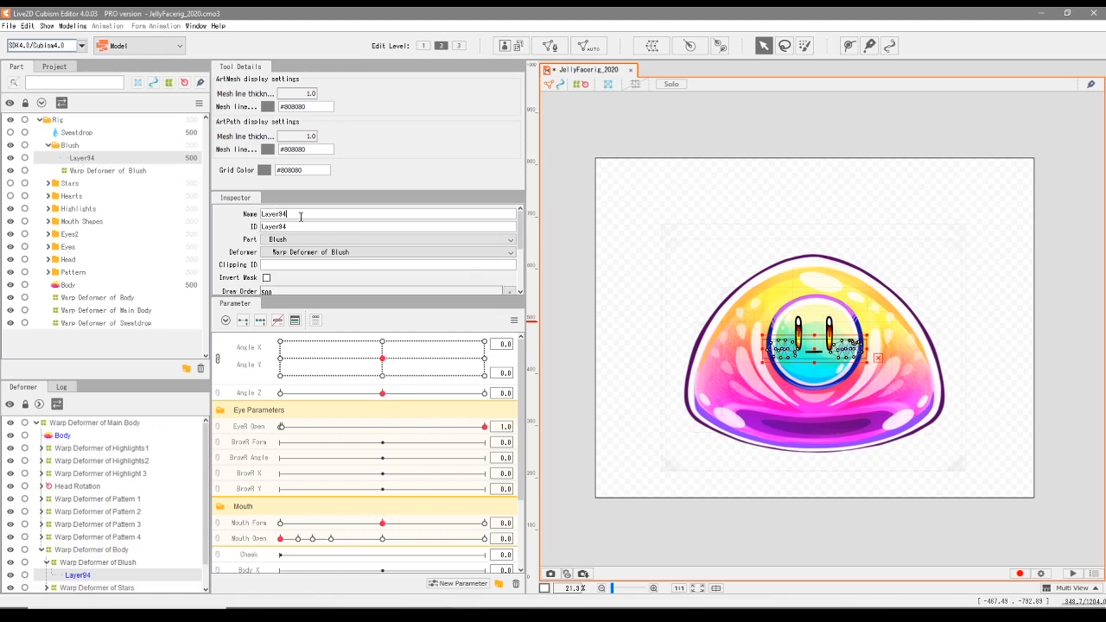
pyautogui.press('BackSpace')
pyautogui.press('BackSpace')
pyautogui.press('BackSpace')
pyautogui.press('BackSpace')
pyautogui.press('BackSpace')
pyautogui.press('BackSpace')
pyautogui.press('BackSpace')
pyautogui.write('Blush')
pyautogui.press('Return')
# - Create a new parameter named Blush with ID Param_Blush, minimum 0, default 0 and maximum 1.0
pyautogui.click(463, 585)
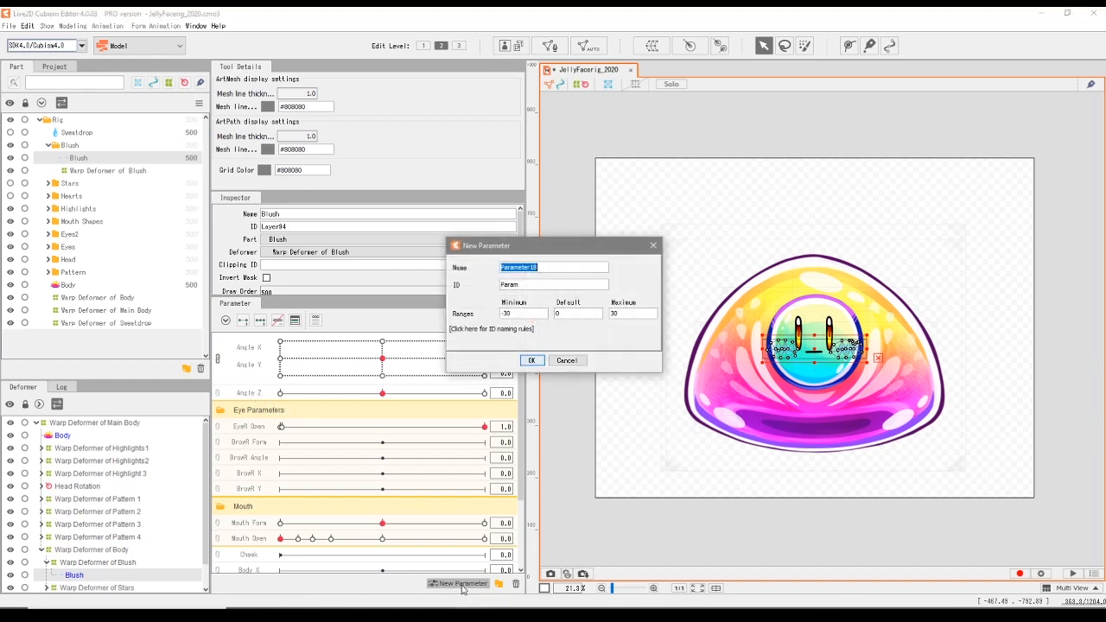
pyautogui.write('Blush')
pyautogui.click(557, 284)
pyautogui.write('_Blush')
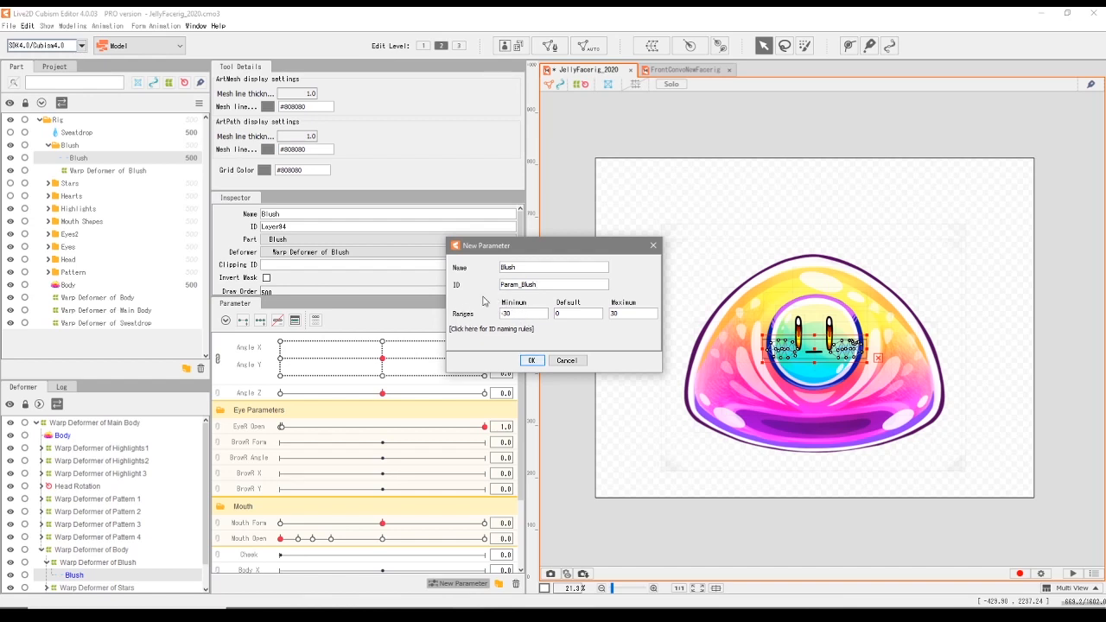
pyautogui.moveTo(522, 316); pyautogui.dragTo(486, 324)
pyautogui.write('0')
pyautogui.click(629, 317)
pyautogui.press('BackSpace')
pyautogui.write('1.0')
pyautogui.click(531, 360)
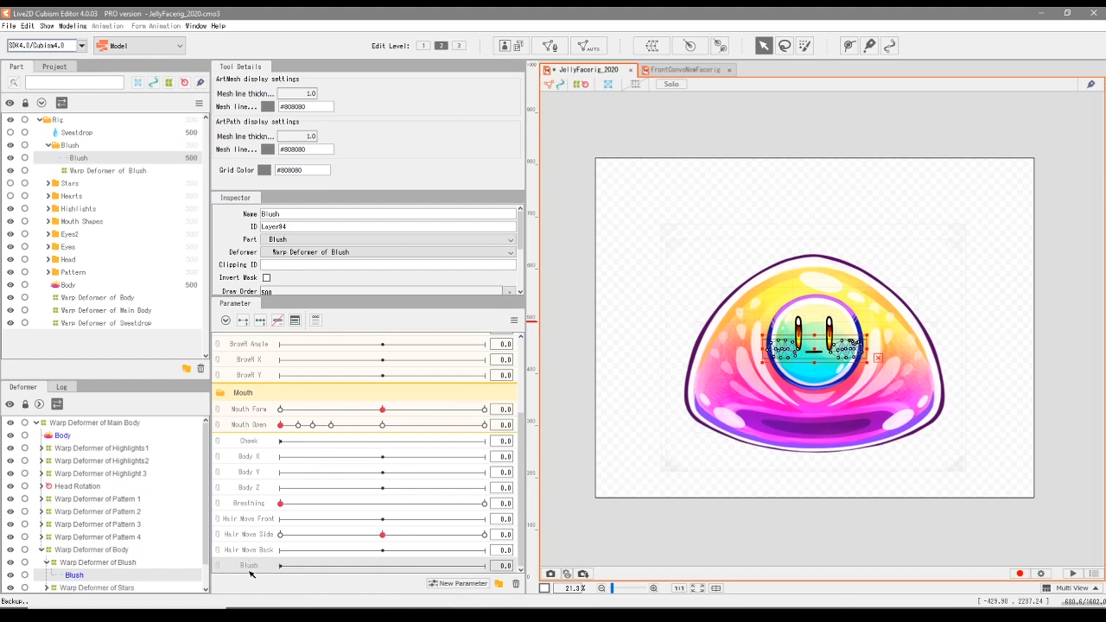
# - Move the Blush parameter to the top of the parameter list and place it inside a new parameter folder
pyautogui.moveTo(251, 569); pyautogui.dragTo(301, 346)
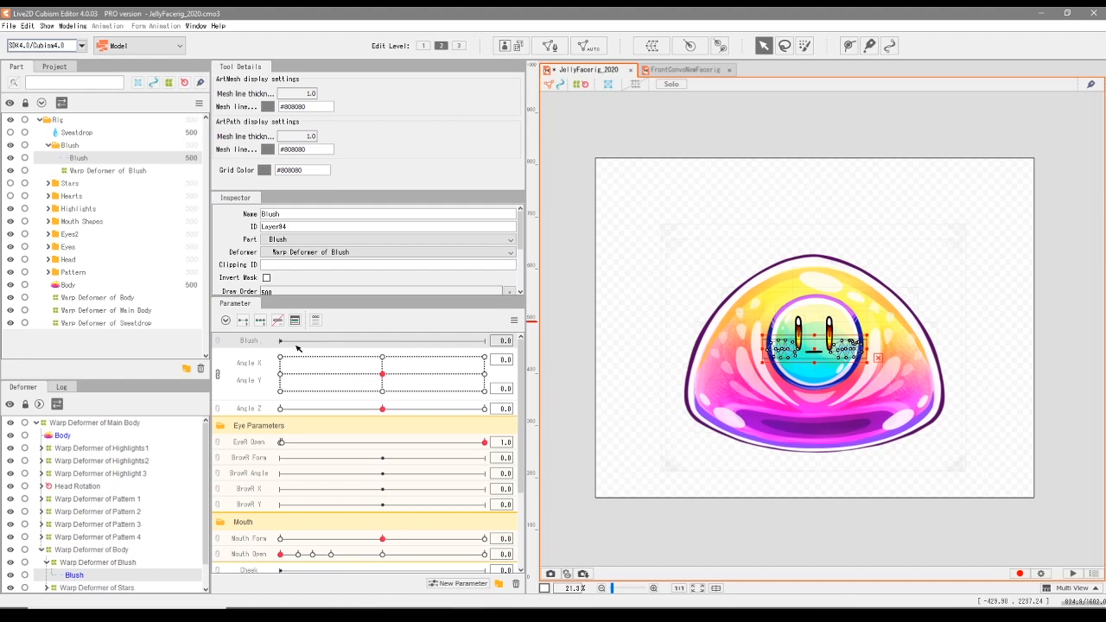
pyautogui.click(499, 584)
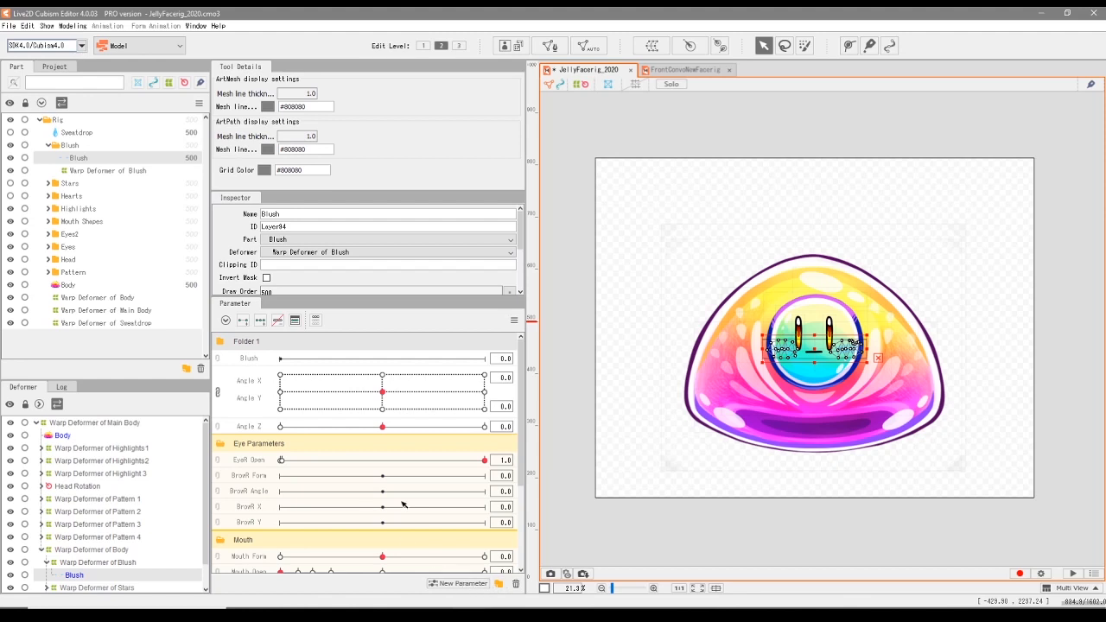
pyautogui.moveTo(246, 364); pyautogui.dragTo(246, 349)
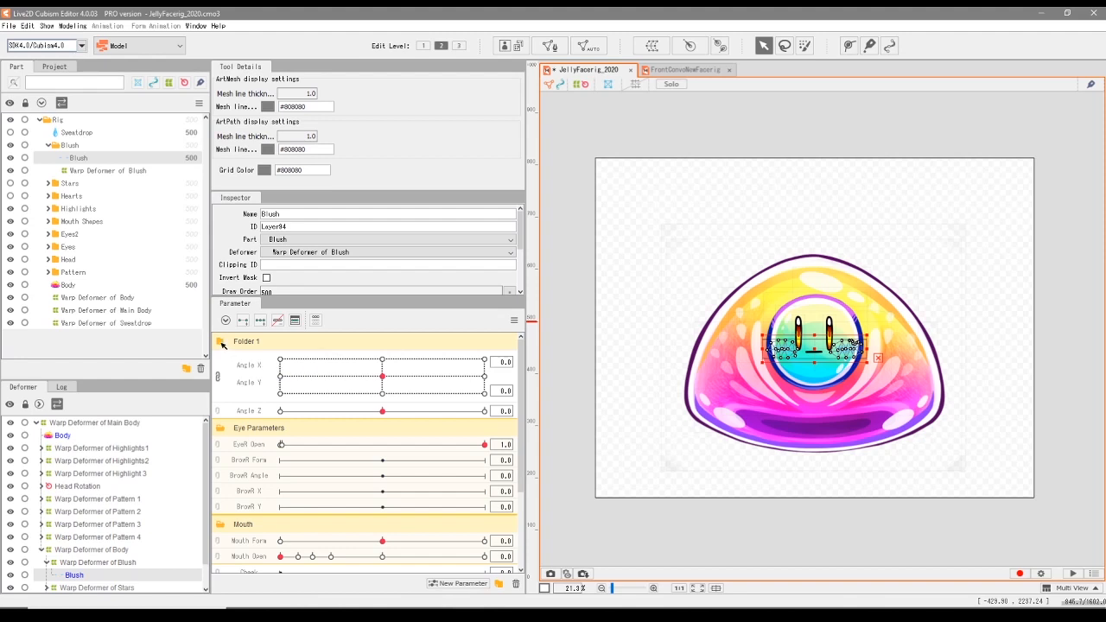
pyautogui.click(221, 343)
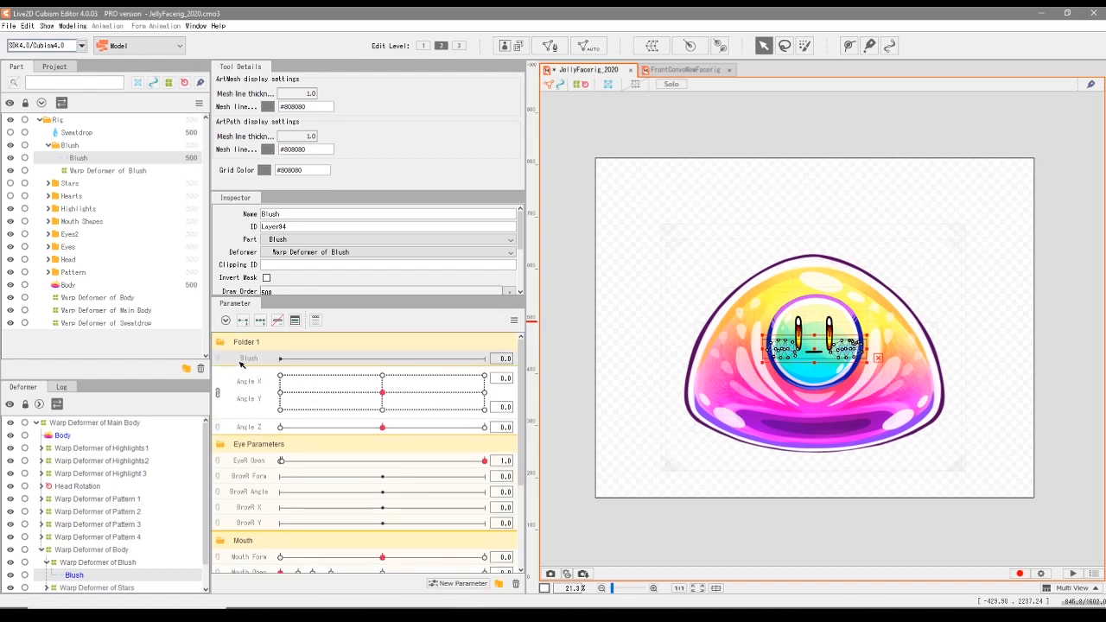
# - Rename the new parameter folder as Expressions
pyautogui.doubleClick(257, 343)
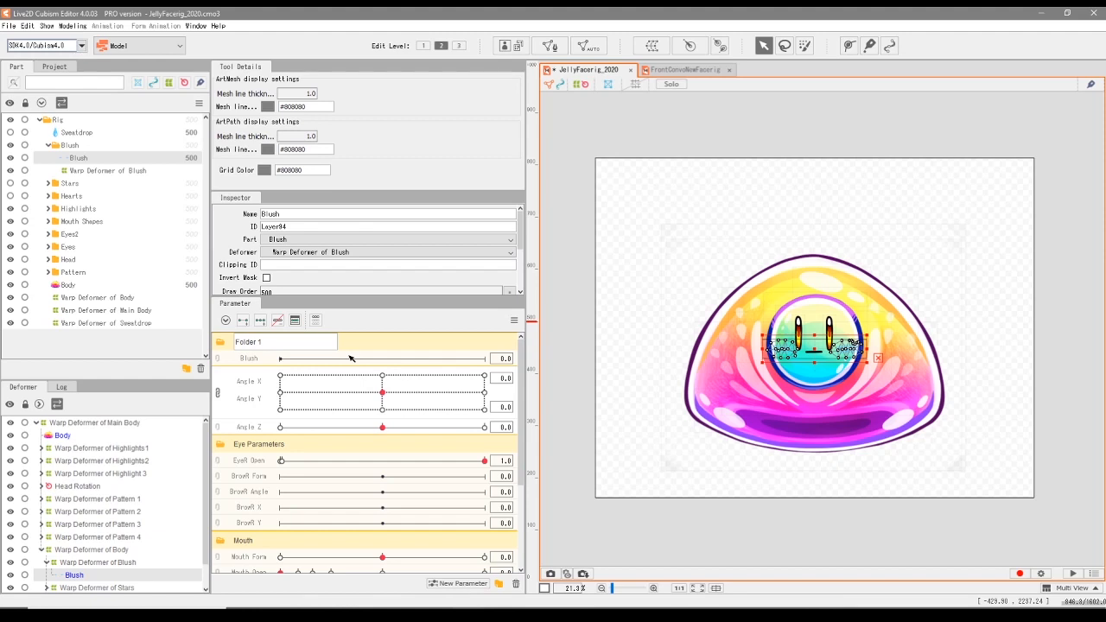
pyautogui.moveTo(267, 343); pyautogui.dragTo(221, 346)
pyautogui.write('Expressions')
pyautogui.press('Return')
pyautogui.click(288, 354)
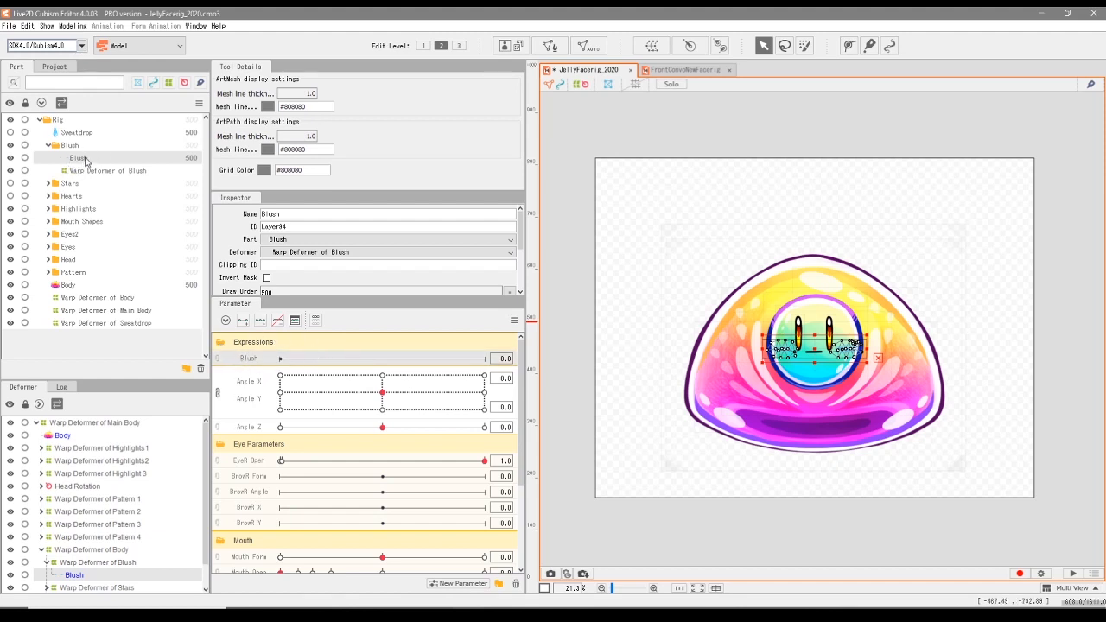
# - Add two keyforms for the Blush art mesh on the Blush parameter, with opacity 0% at value 0
pyautogui.click(242, 322)
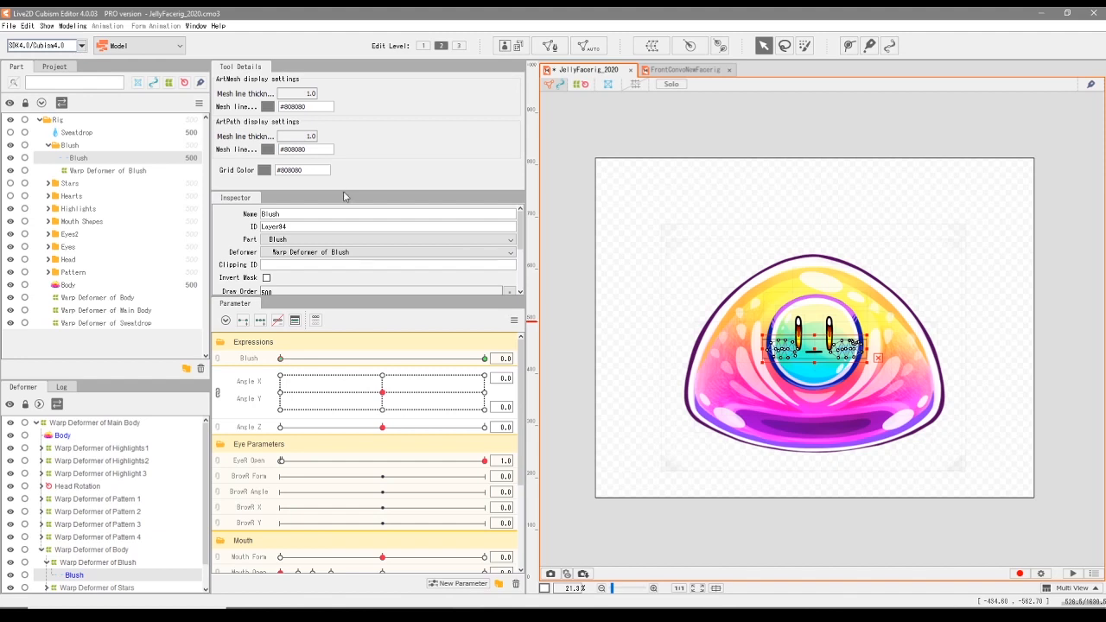
pyautogui.moveTo(343, 191); pyautogui.dragTo(344, 140)
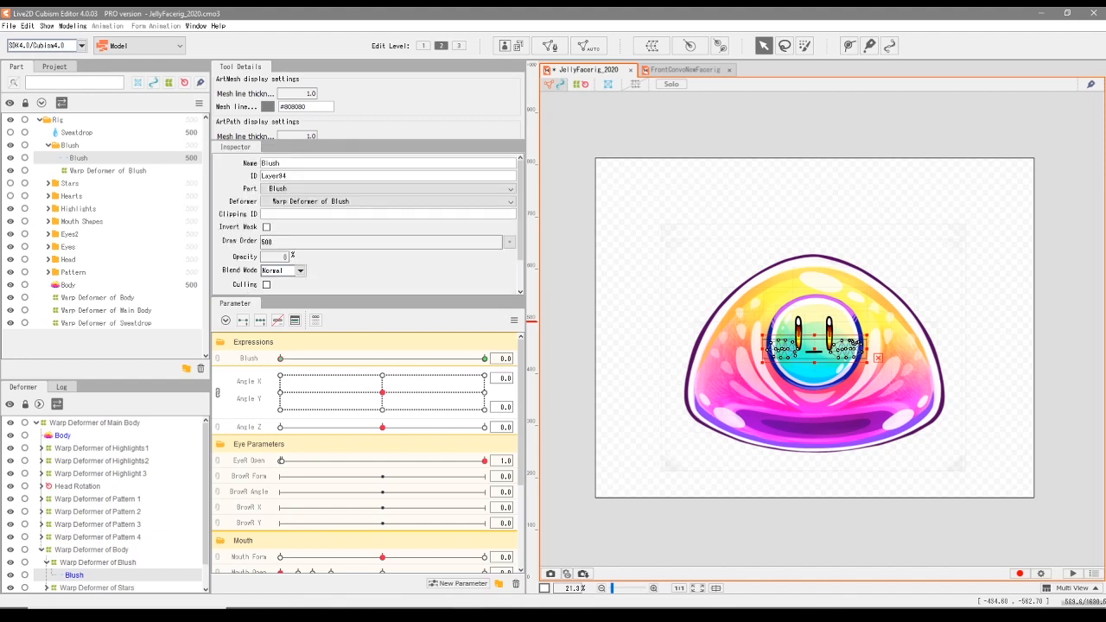
pyautogui.click(279, 360)
# - Check the blush fading by sweeping the Blush parameter between 0 and 1, and preview it with the head angle
pyautogui.moveTo(273, 366); pyautogui.dragTo(464, 361)
pyautogui.moveTo(336, 367); pyautogui.dragTo(250, 378)
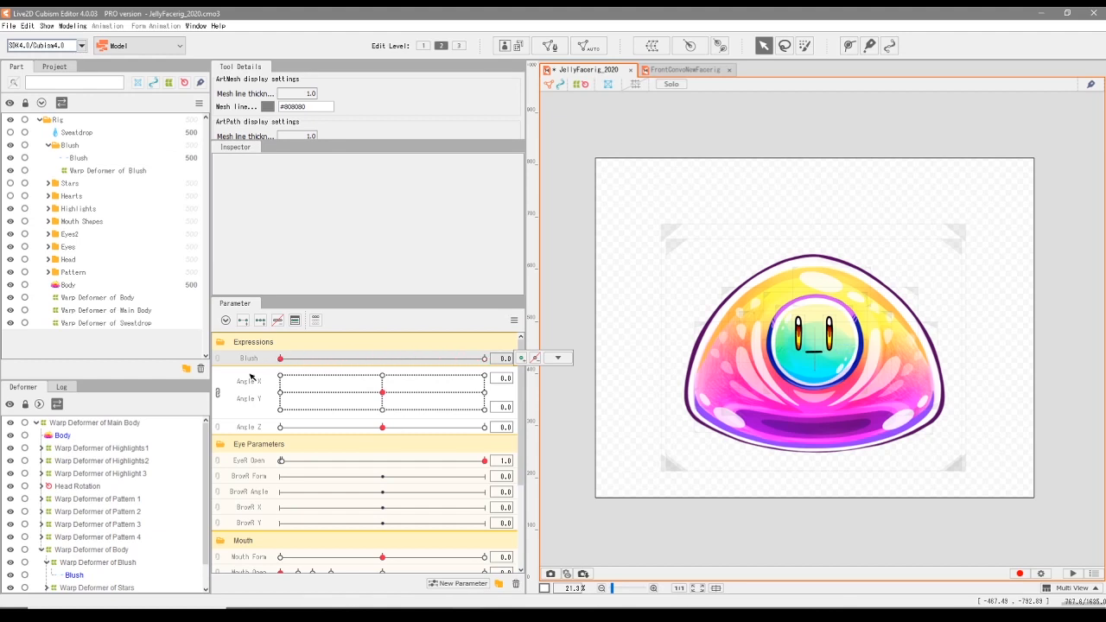
pyautogui.moveTo(349, 367); pyautogui.dragTo(495, 359)
pyautogui.moveTo(374, 373); pyautogui.dragTo(513, 361)
pyautogui.moveTo(425, 404); pyautogui.dragTo(411, 381)
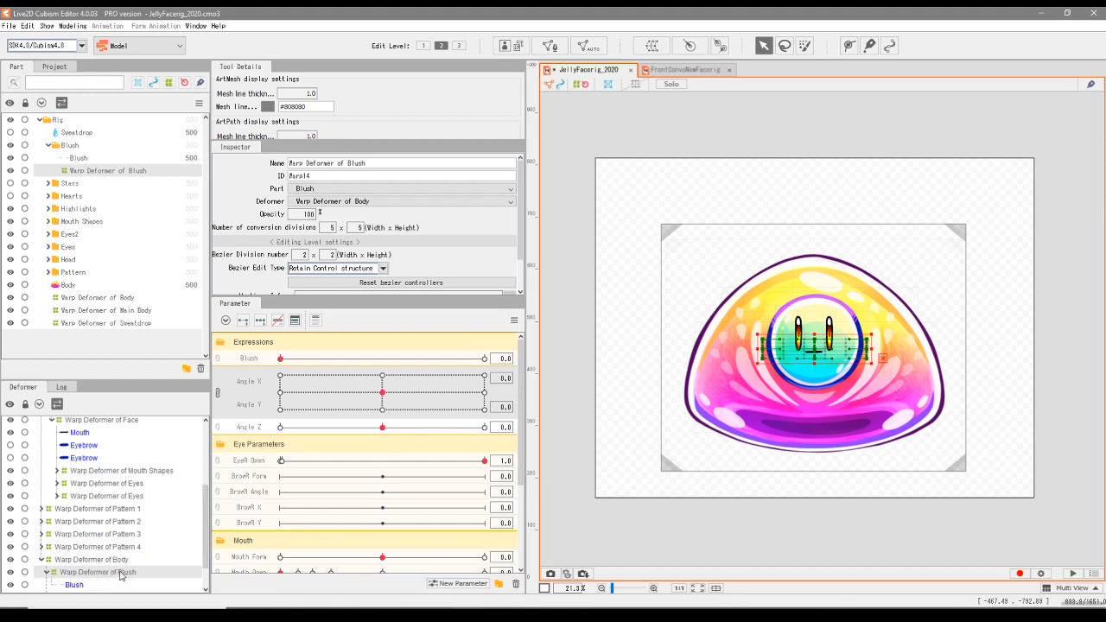
# - Parent Warp Deformer of Blush to Warp Deformer of Face and give it three keyforms each on Angle X and Angle Y
pyautogui.moveTo(131, 579); pyautogui.dragTo(127, 436)
pyautogui.moveTo(383, 393); pyautogui.dragTo(284, 395)
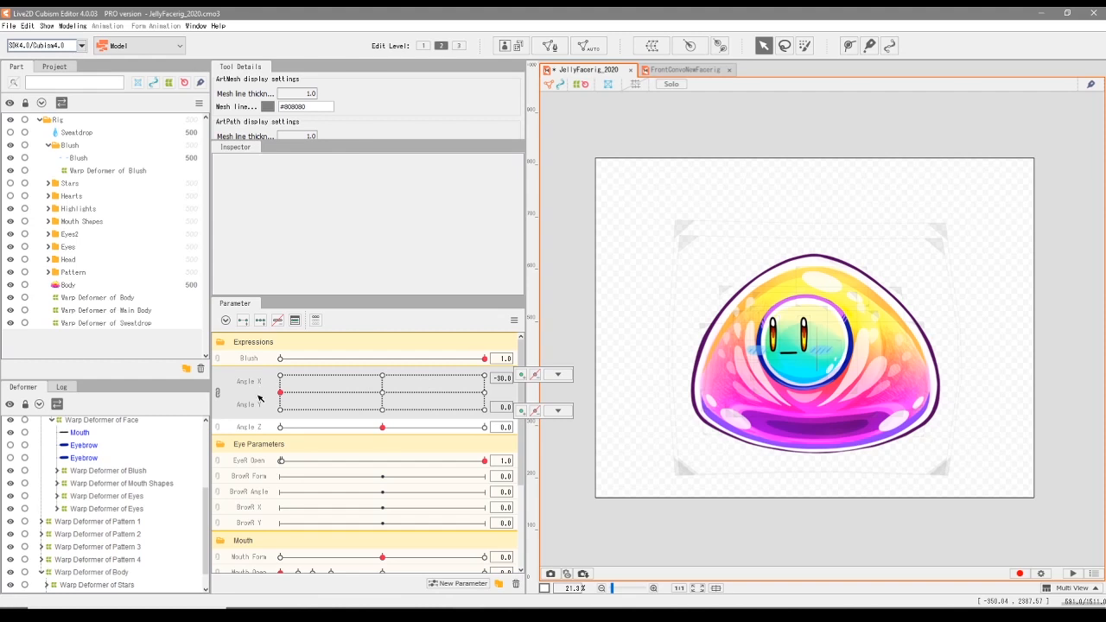
pyautogui.click(108, 471)
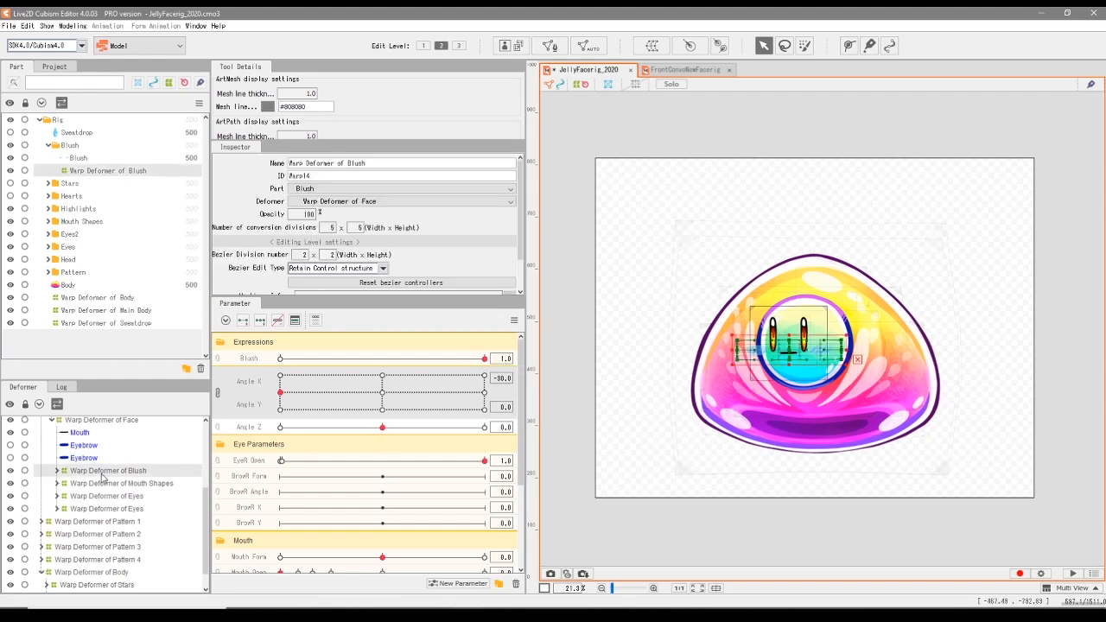
pyautogui.click(261, 320)
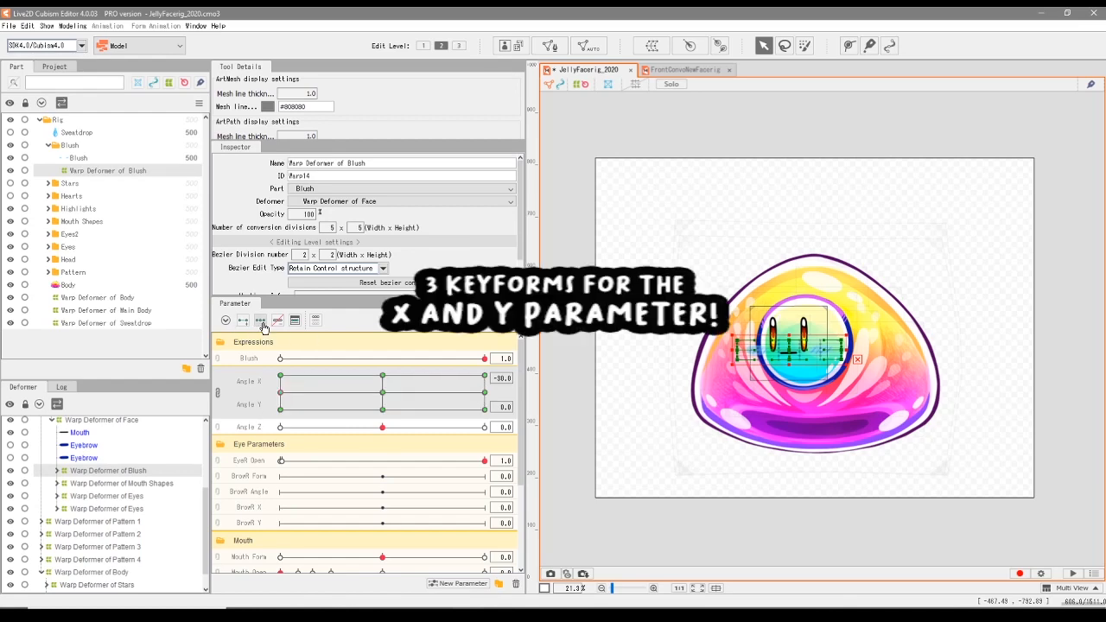
# - Narrow the blush warp deformer from its left edge at Angle X -30 and from its right edge at Angle X 30
pyautogui.scroll(2, 769, 376)
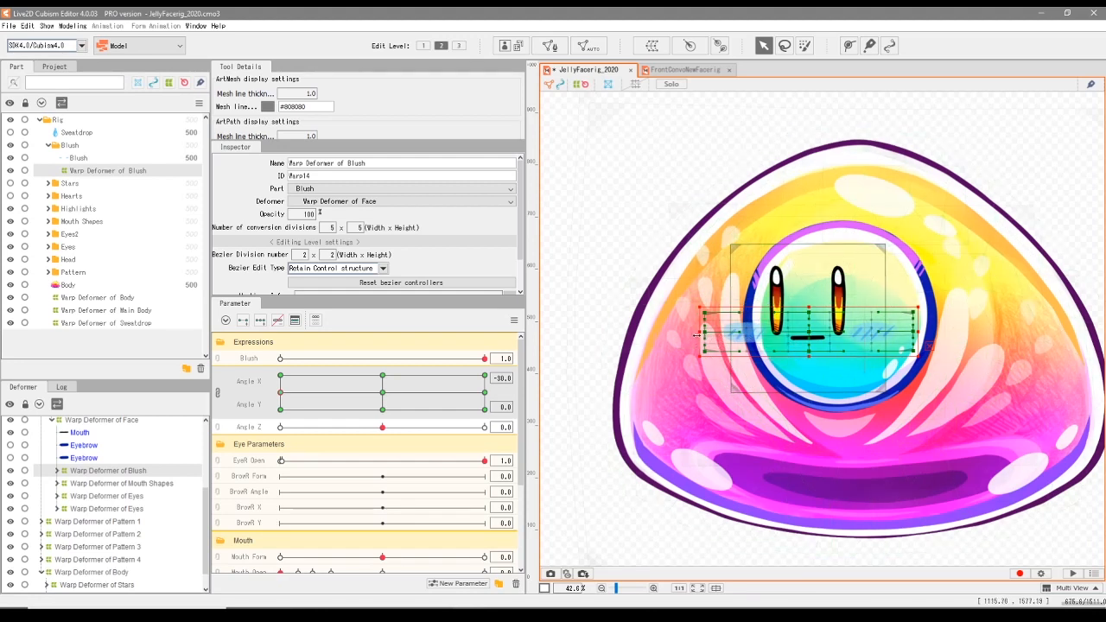
pyautogui.moveTo(701, 332)
pyautogui.mouseDown()
pyautogui.moveTo(725, 332)
pyautogui.moveTo(714, 332)
pyautogui.mouseUp()
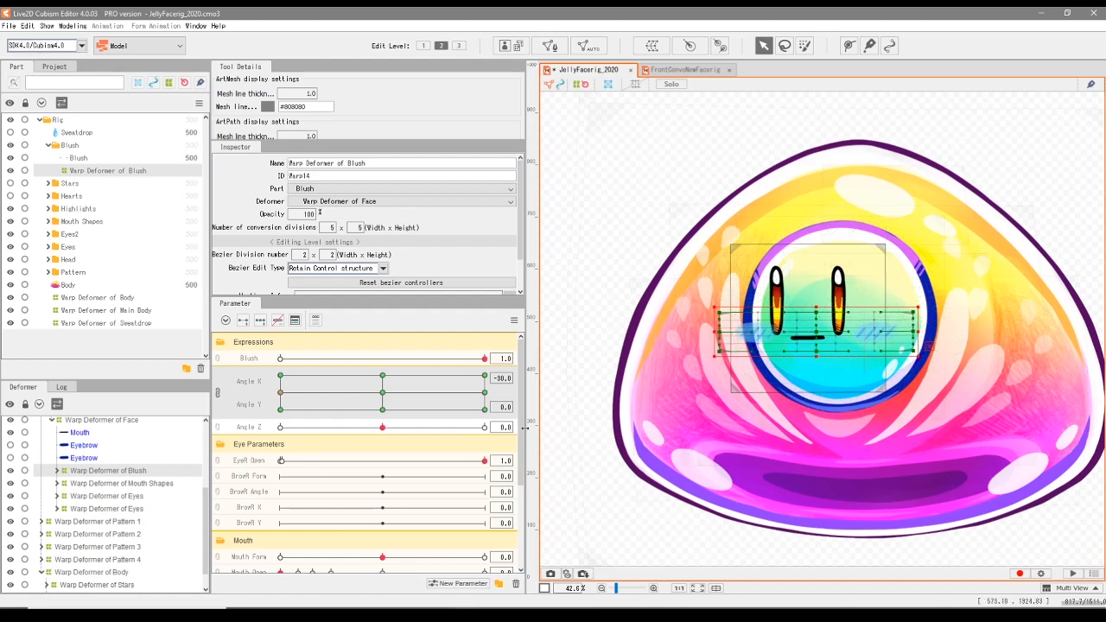
pyautogui.click(485, 393)
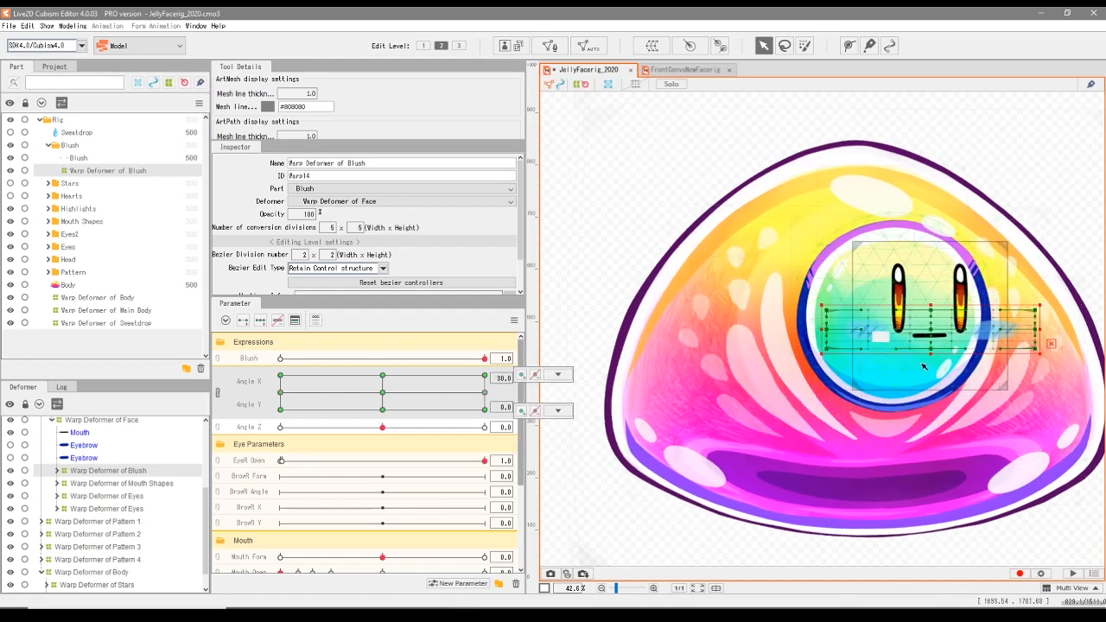
pyautogui.moveTo(1045, 330); pyautogui.dragTo(1015, 331)
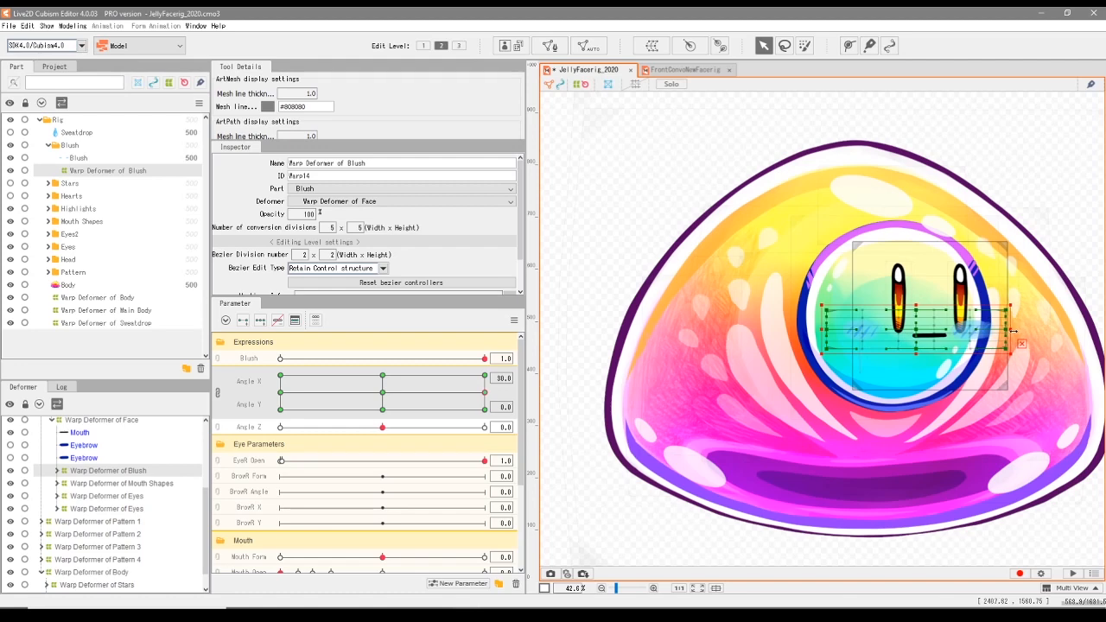
# - Narrow the blush warp deformer slightly from both side edges at Angle Y -30
pyautogui.click(382, 377)
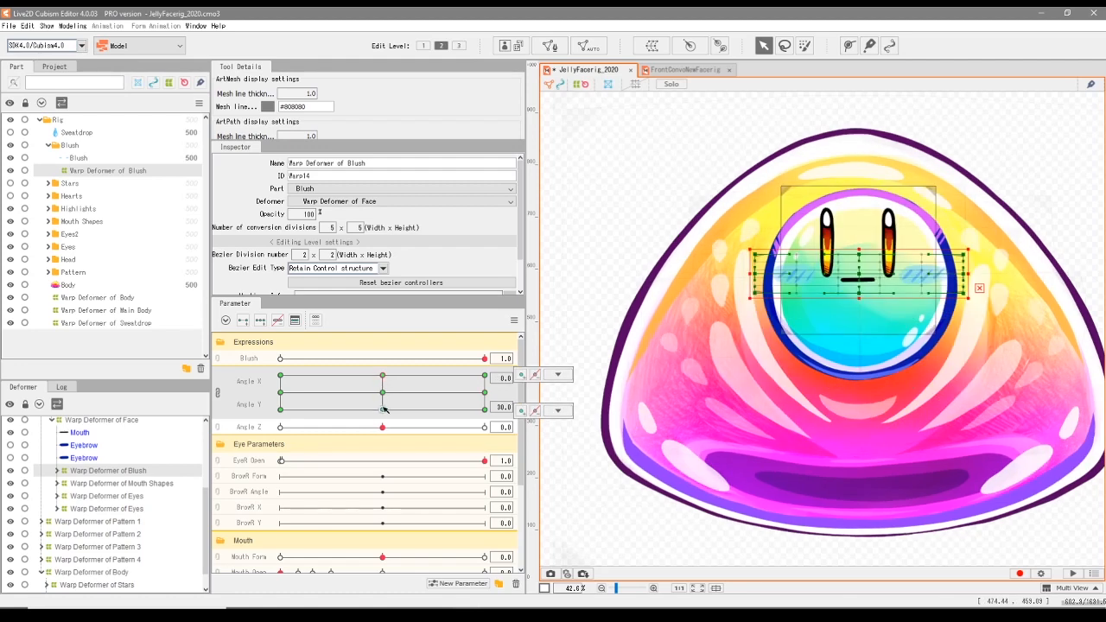
pyautogui.click(383, 409)
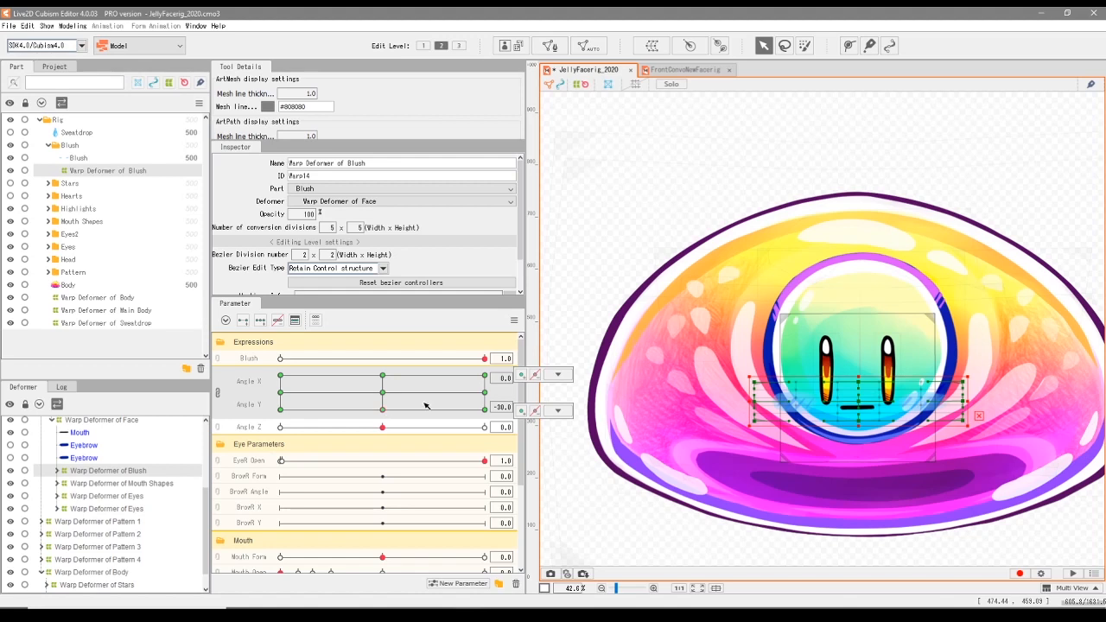
pyautogui.moveTo(749, 401); pyautogui.dragTo(757, 401)
pyautogui.moveTo(969, 401); pyautogui.dragTo(959, 402)
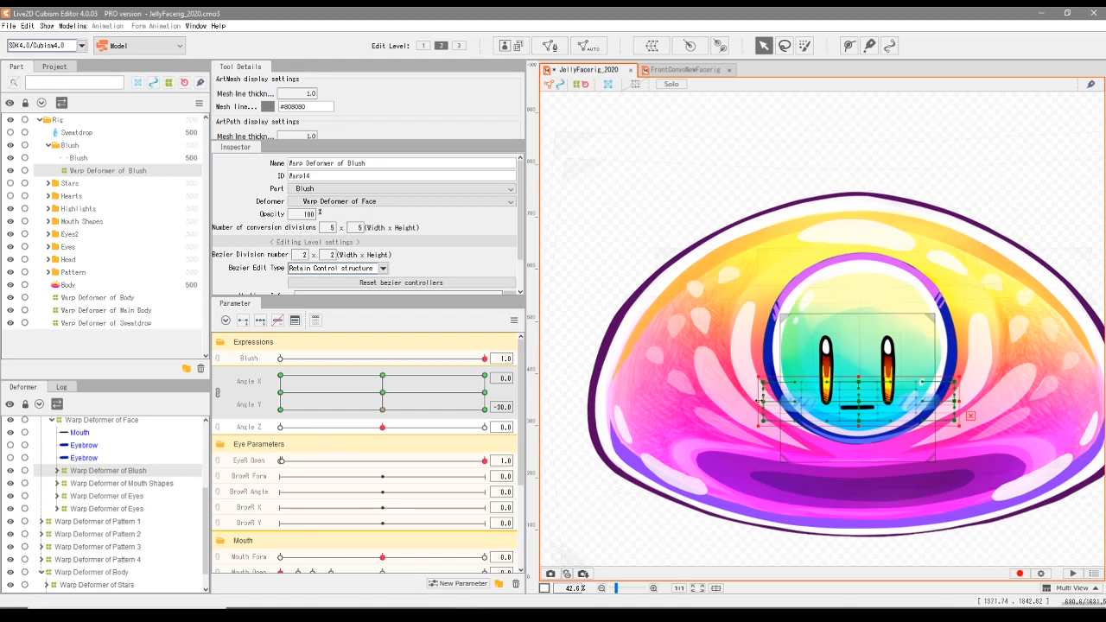
# - Check the blush placement at the Angle X and Angle Y extremes and at the neutral pose
pyautogui.moveTo(383, 410)
pyautogui.mouseDown()
pyautogui.moveTo(382, 377)
pyautogui.moveTo(387, 407)
pyautogui.mouseUp()
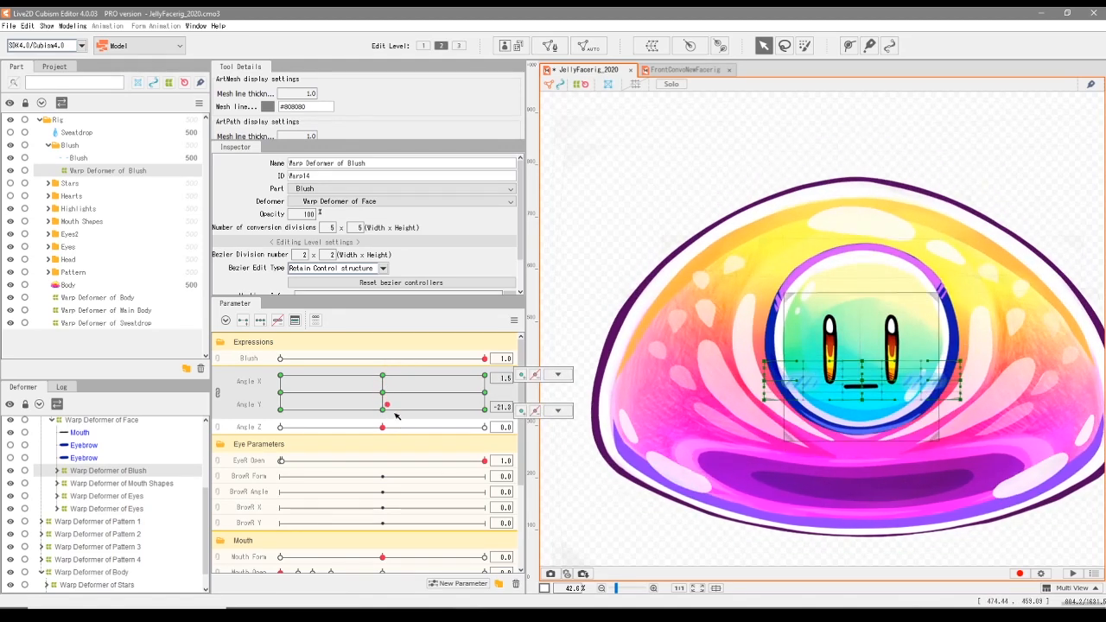
pyautogui.click(280, 393)
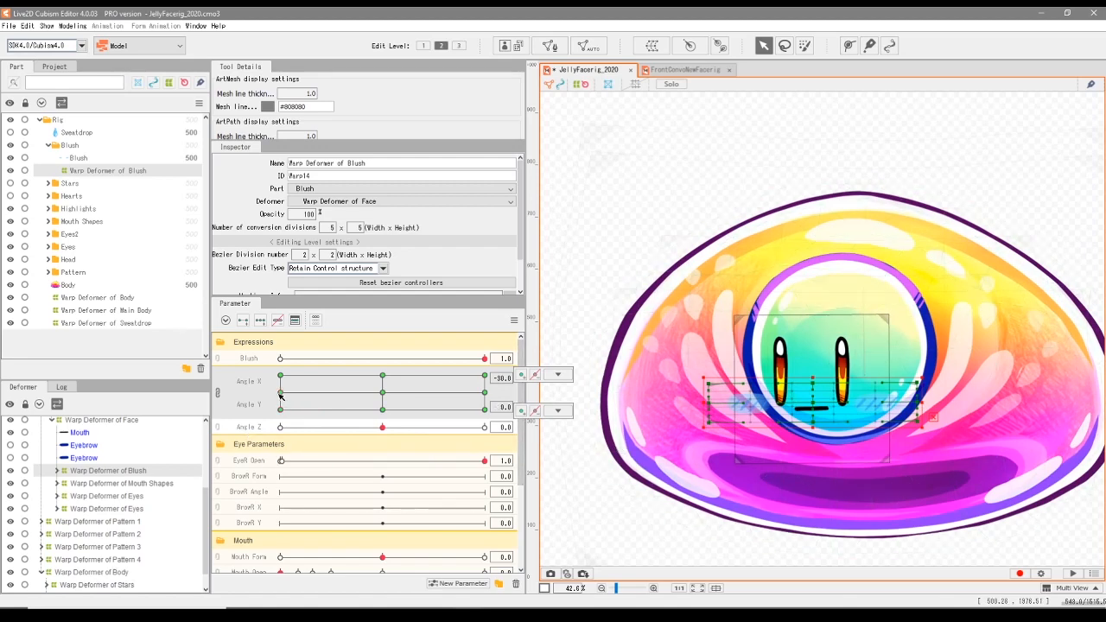
pyautogui.click(484, 393)
pyautogui.click(383, 376)
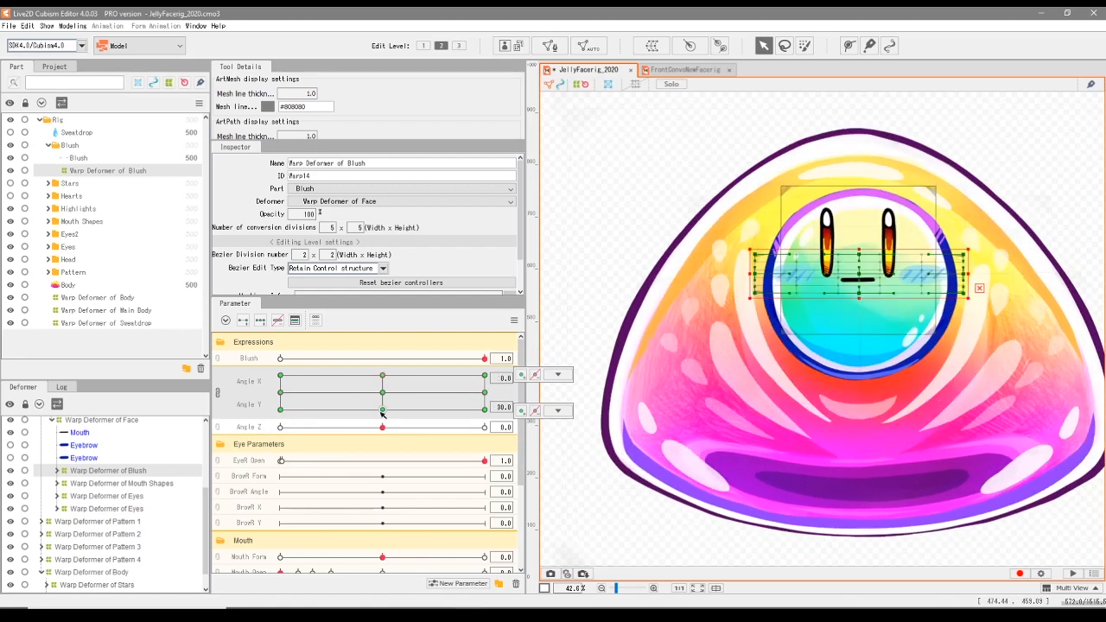
pyautogui.click(383, 410)
pyautogui.click(383, 393)
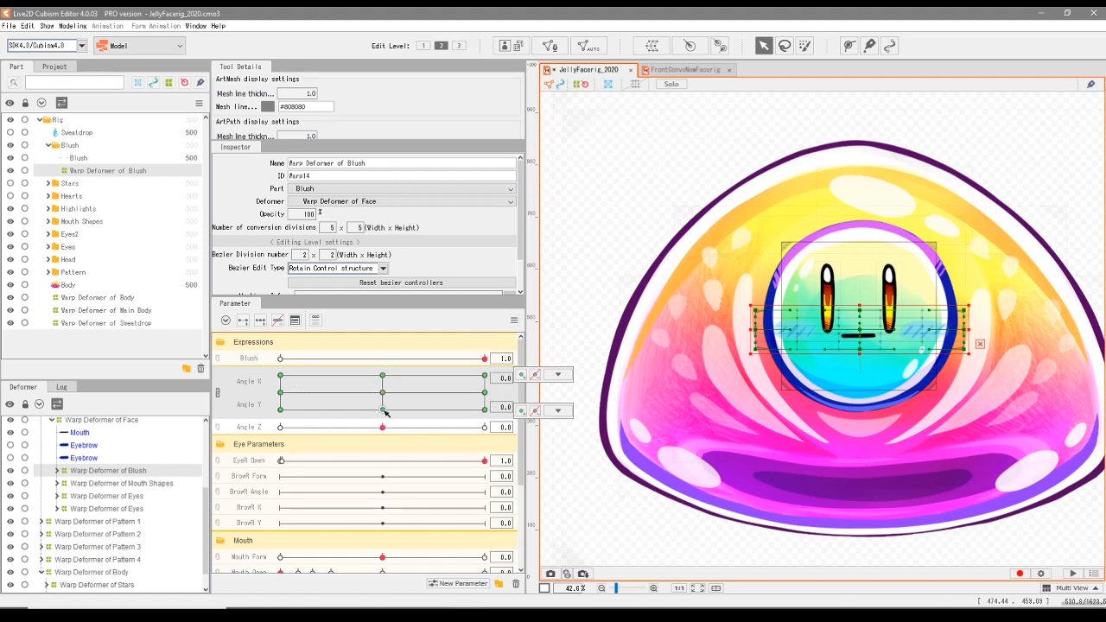
# - Synthesize the corner keyforms of the blush warp deformer for Angle X and Angle Y
pyautogui.click(515, 320)
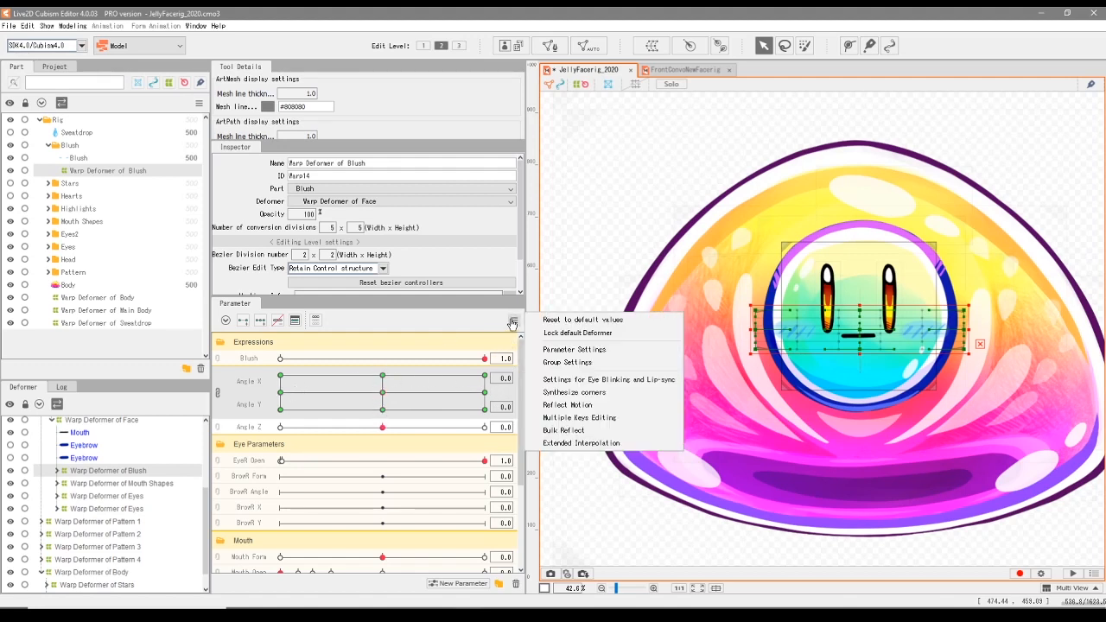
pyautogui.click(578, 392)
pyautogui.click(533, 378)
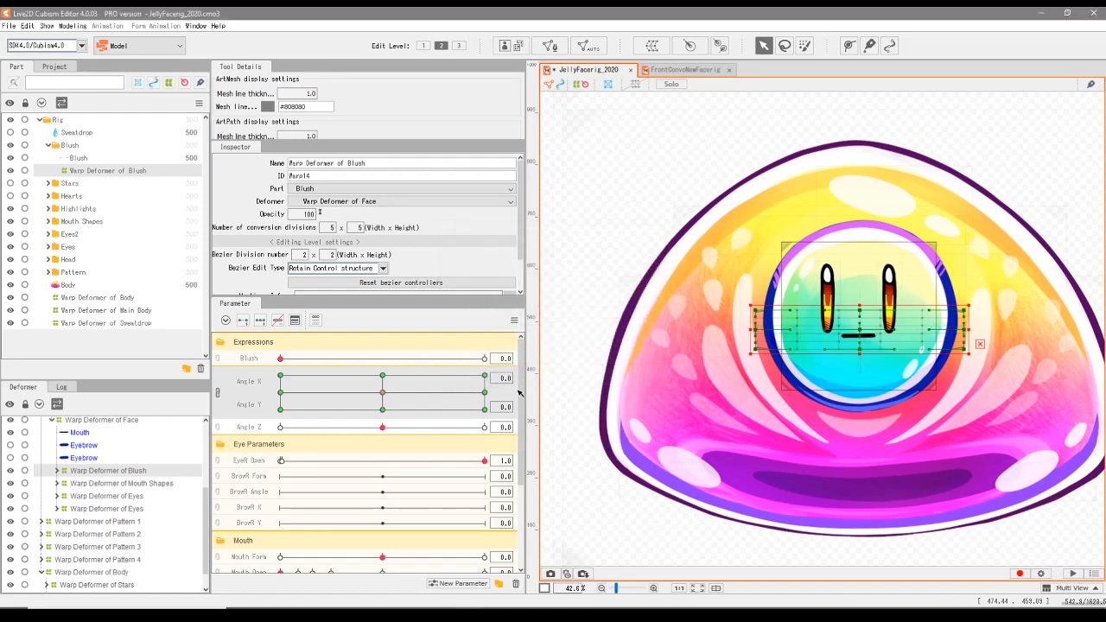
# - Set the Blush parameter to 1.0 and test the blush at the combined Angle X and Angle Y corner poses
pyautogui.moveTo(309, 360); pyautogui.dragTo(586, 369)
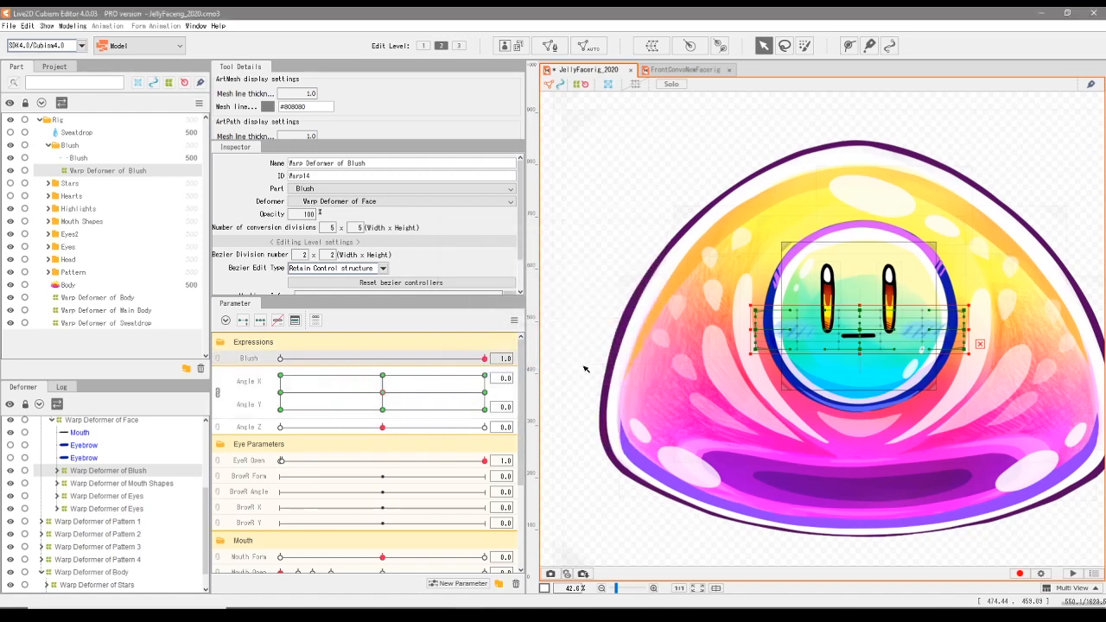
pyautogui.moveTo(423, 406); pyautogui.dragTo(521, 360)
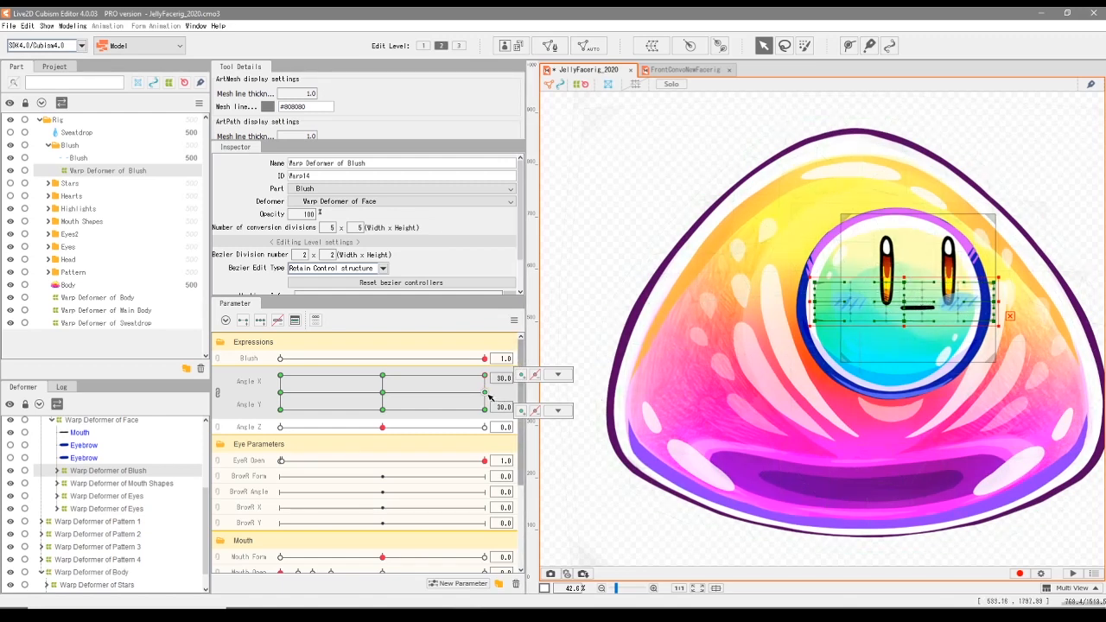
pyautogui.click(549, 372)
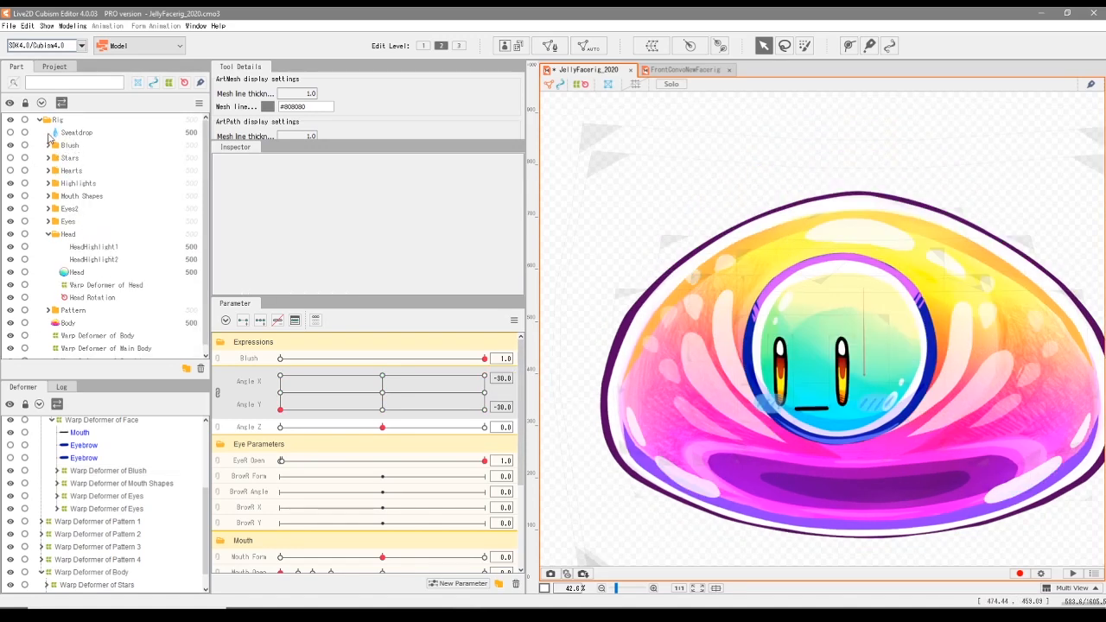
# - Move the Blush part folder into the Eyes folder in the Rig hierarchy and collapse the Head folder
pyautogui.click(78, 147)
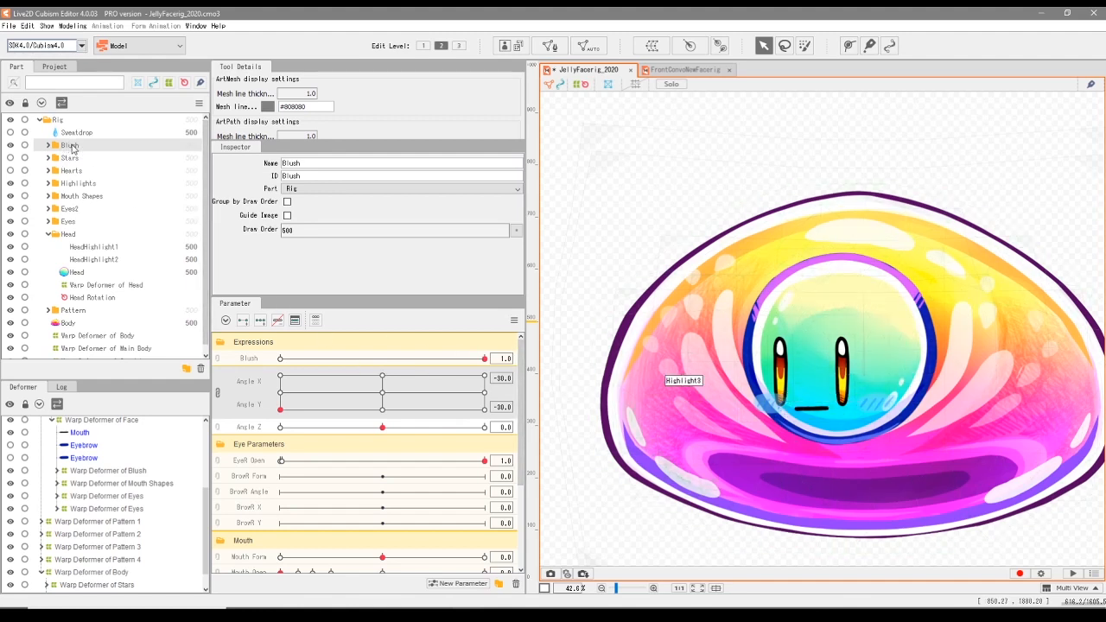
pyautogui.moveTo(75, 150); pyautogui.dragTo(104, 229)
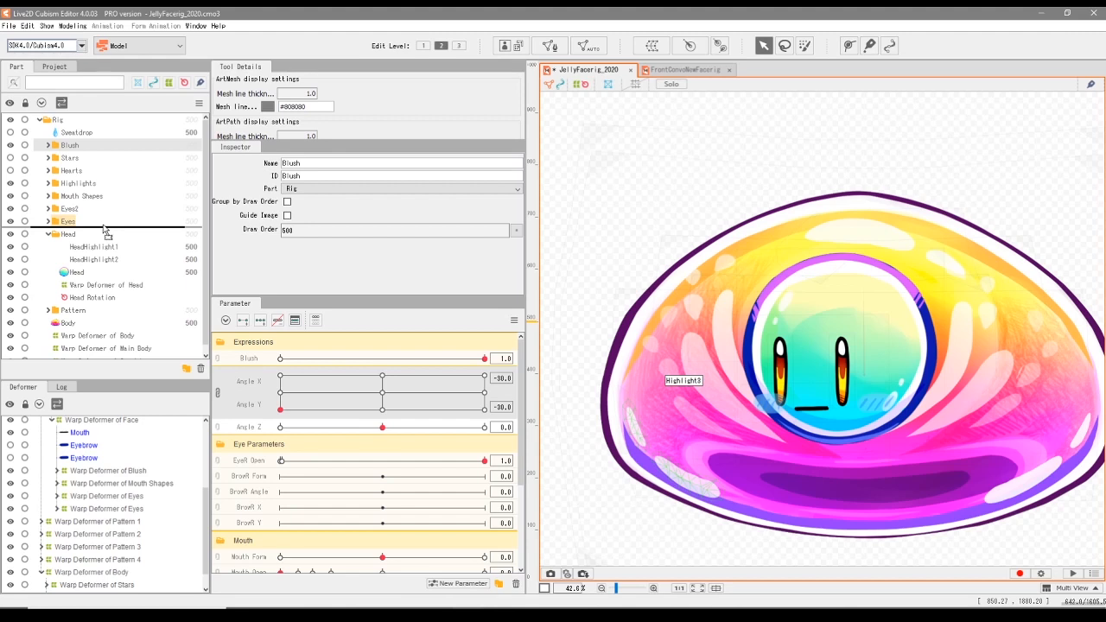
pyautogui.moveTo(104, 229); pyautogui.dragTo(104, 229)
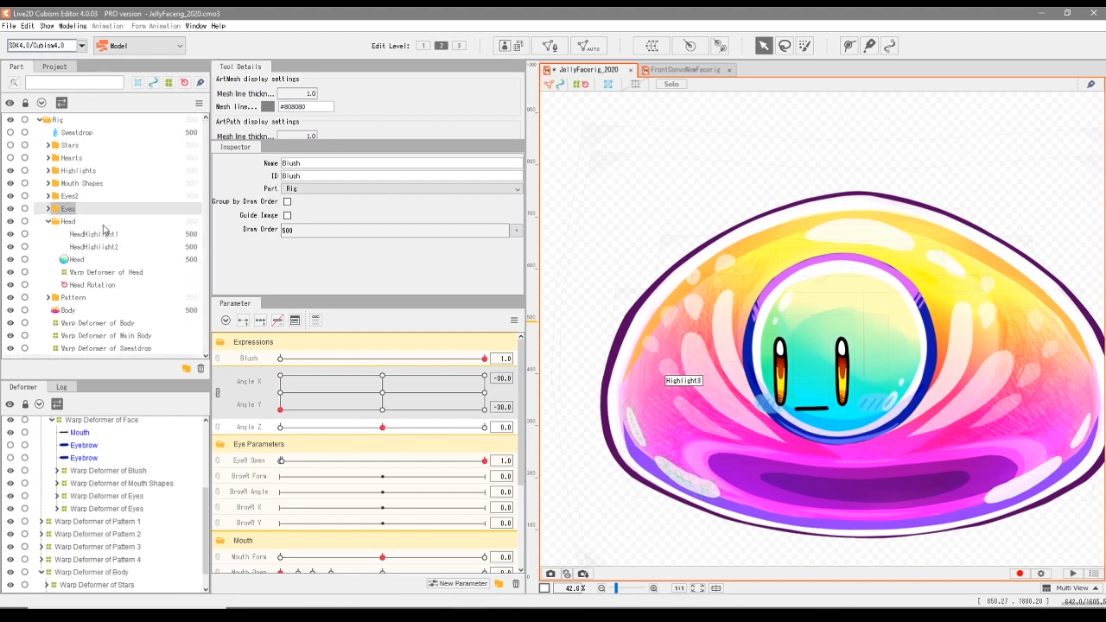
pyautogui.click(47, 222)
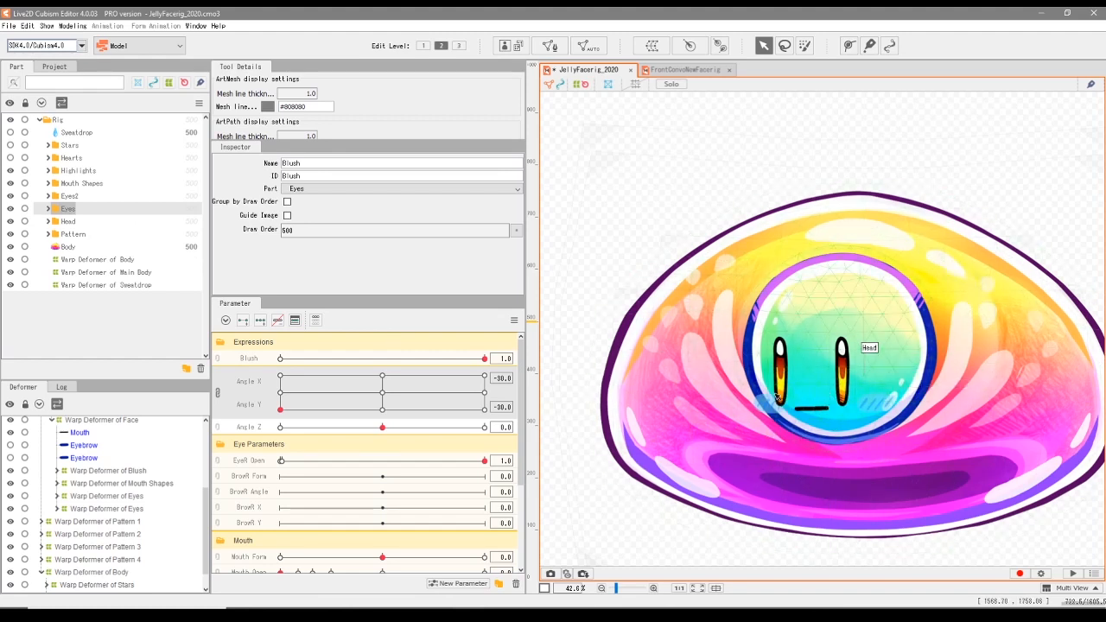
# - Return Angle X and Angle Y to 0.0 and make the Hearts part visible
pyautogui.moveTo(282, 409); pyautogui.dragTo(383, 395)
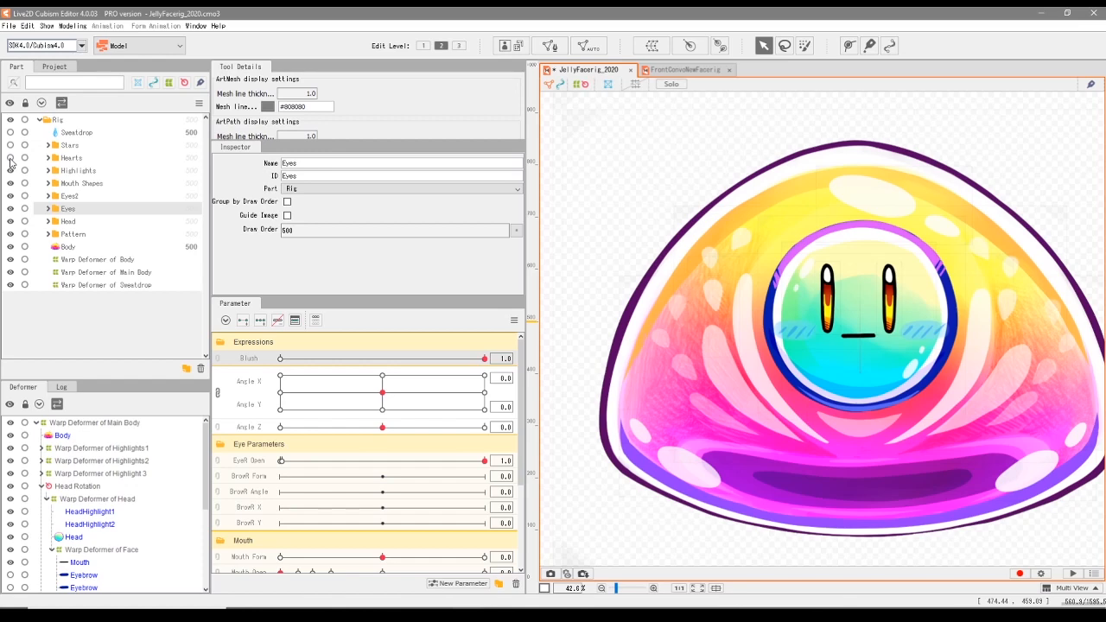
pyautogui.click(10, 158)
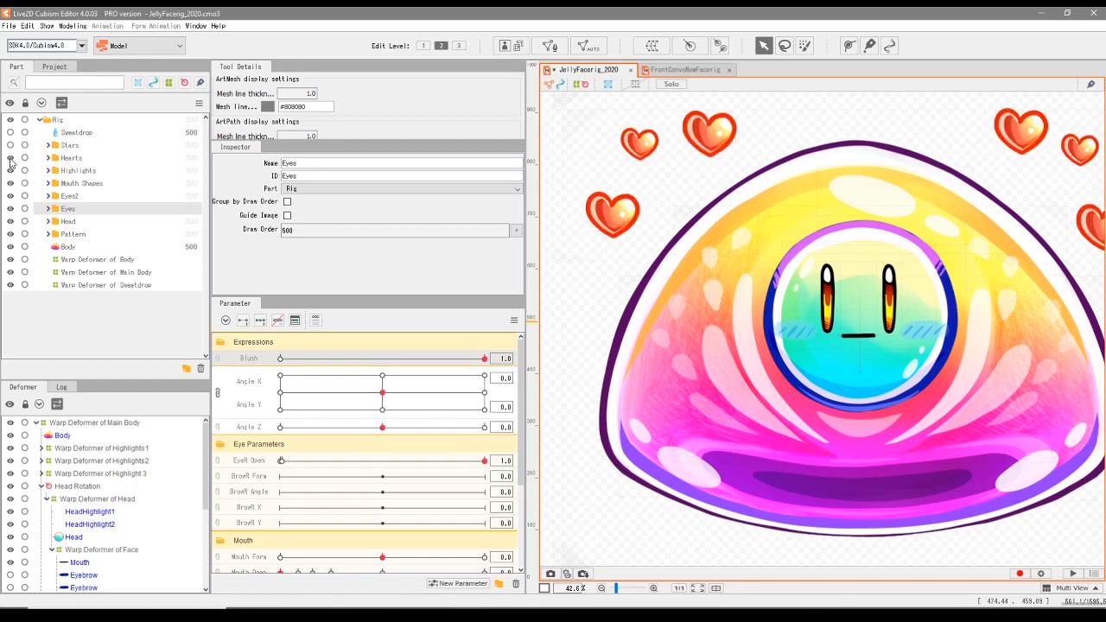
pyautogui.scroll(-3, 644, 205)
pyautogui.moveTo(644, 207); pyautogui.dragTo(677, 275)
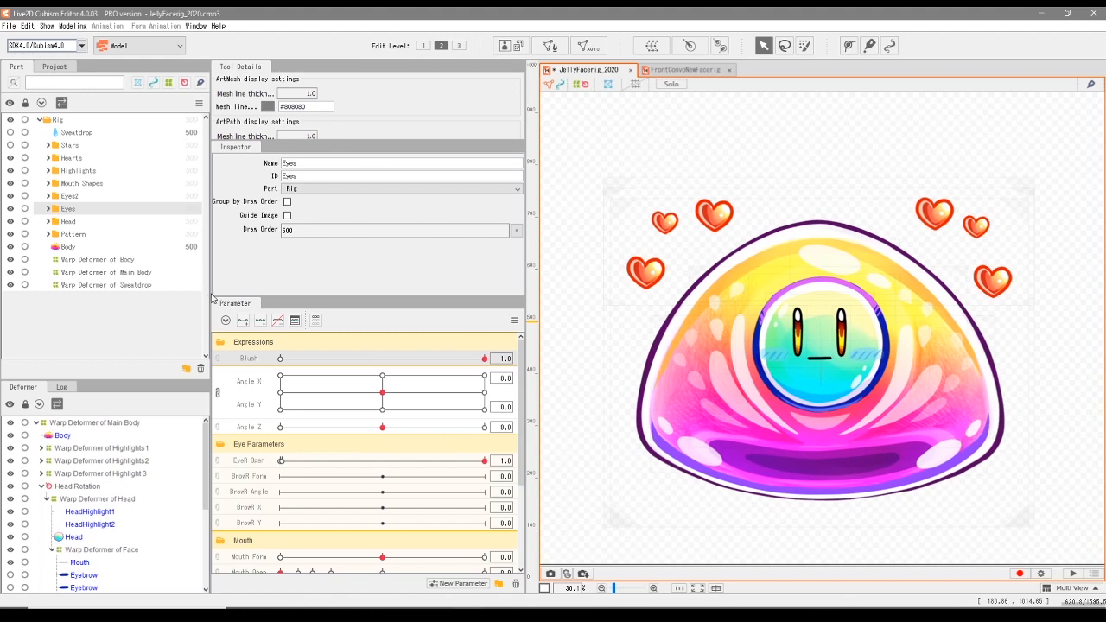
# - Create a parameter named Hearts with the ID Param_Hearts, minimum 0.0, default 0 and maximum 1.0
pyautogui.click(459, 585)
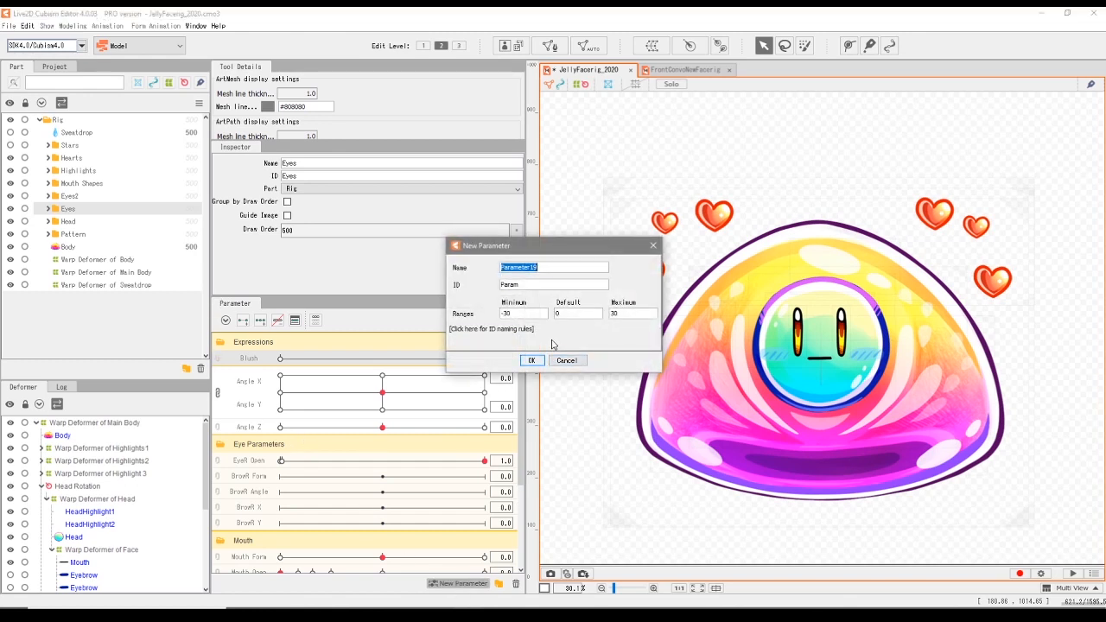
pyautogui.write('Hearts')
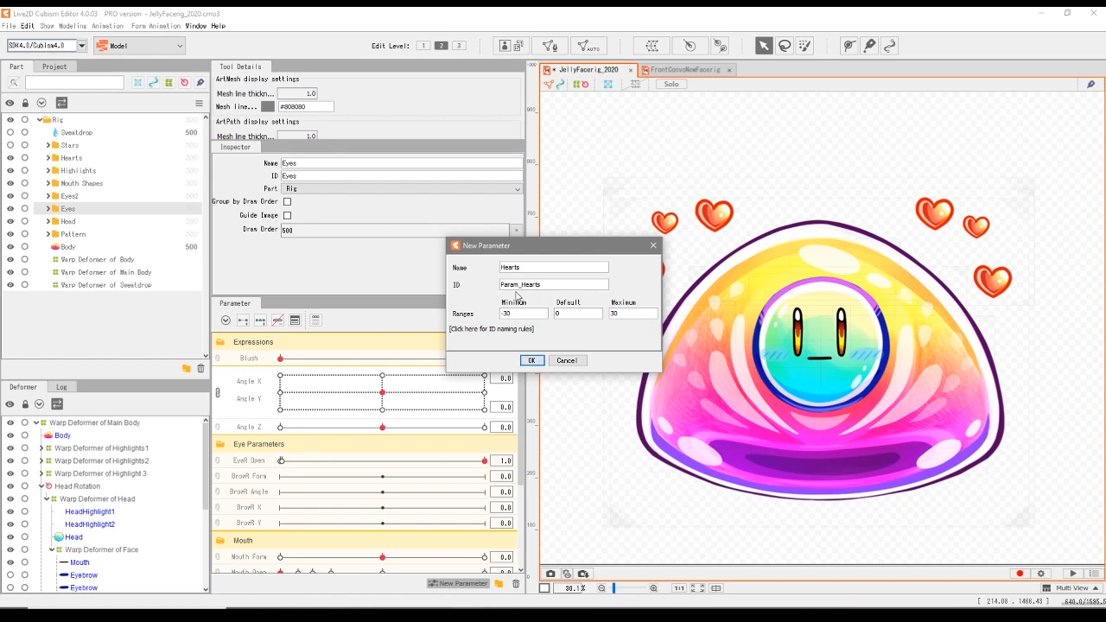
pyautogui.moveTo(529, 315); pyautogui.dragTo(487, 319)
pyautogui.moveTo(640, 316); pyautogui.dragTo(601, 320)
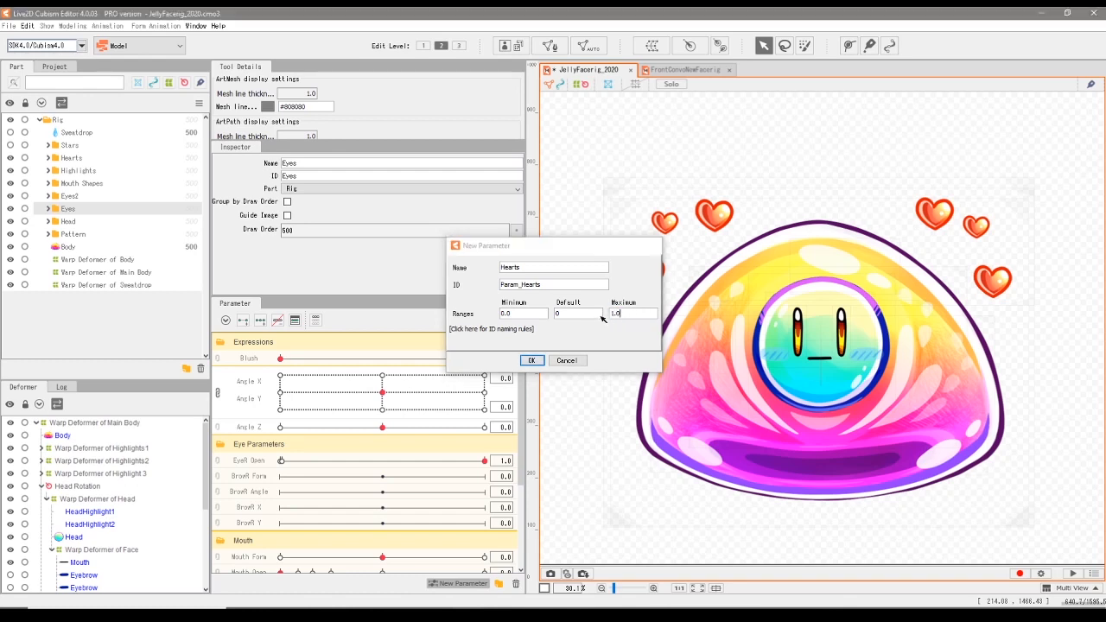
pyautogui.press('Return')
# - Move the Hearts parameter into the Expressions group, directly above Blush
pyautogui.scroll(4, 437, 420)
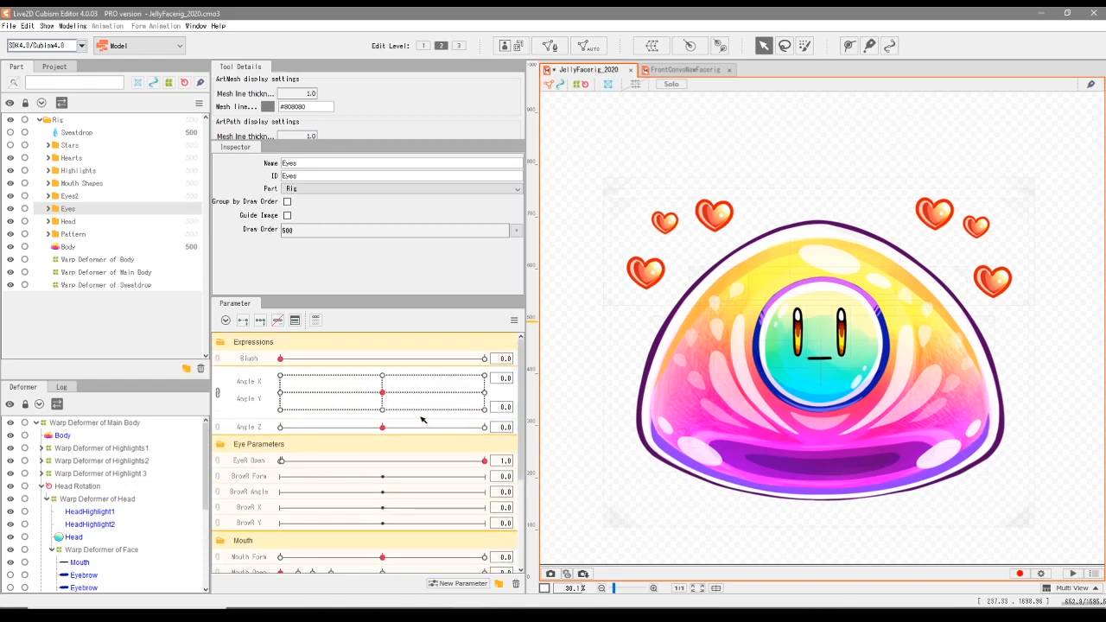
pyautogui.scroll(-4, 423, 420)
pyautogui.moveTo(253, 568); pyautogui.dragTo(257, 332)
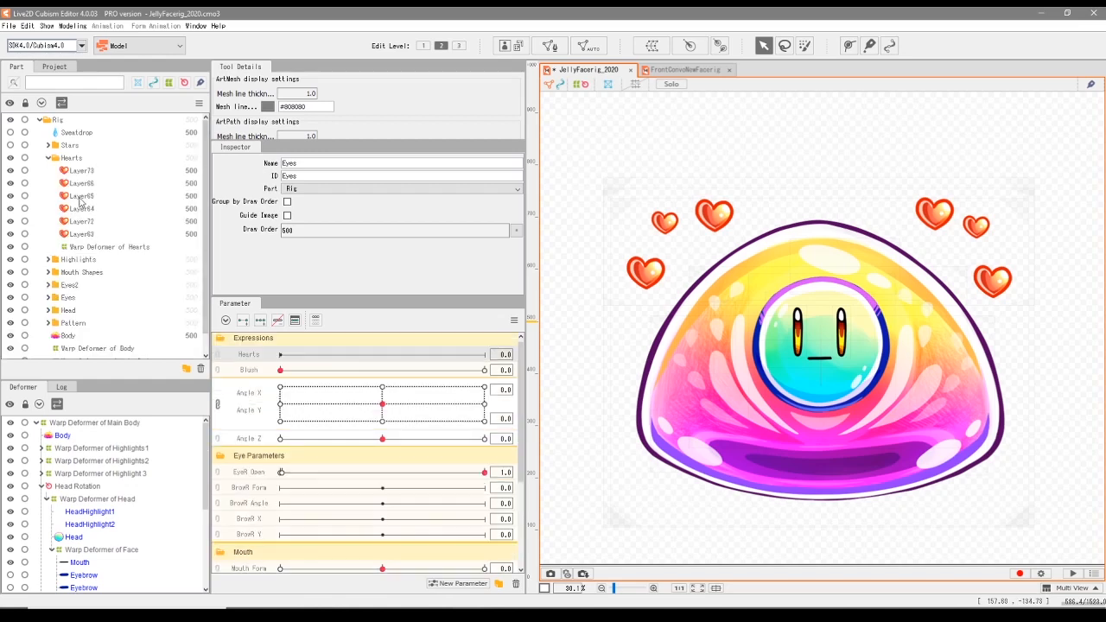
# - Key all six heart meshes at both ends of the Hearts parameter, lower their opacity at 0.0, and set Hearts to 1.0
pyautogui.click(79, 174)
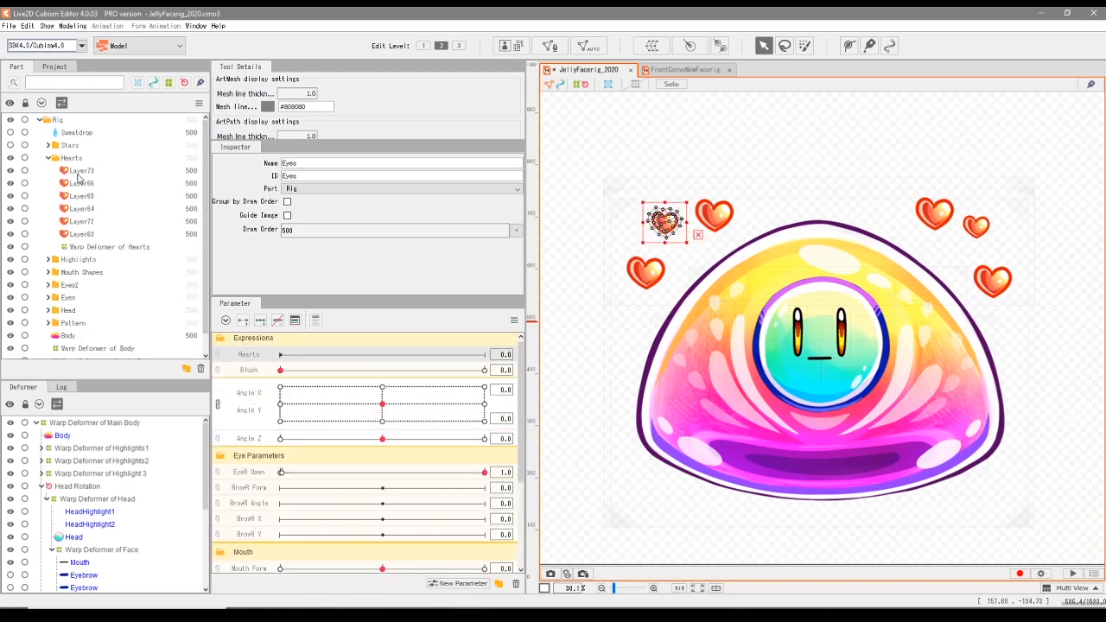
pyautogui.keyDown('shift'); pyautogui.click(89, 239); pyautogui.keyUp('shift')
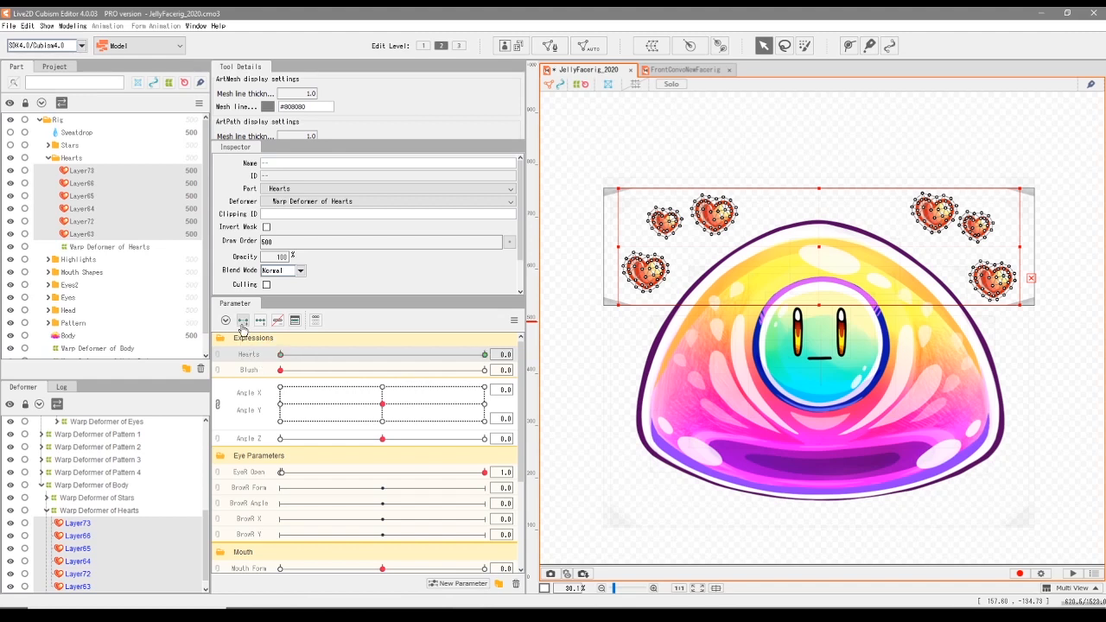
pyautogui.click(279, 355)
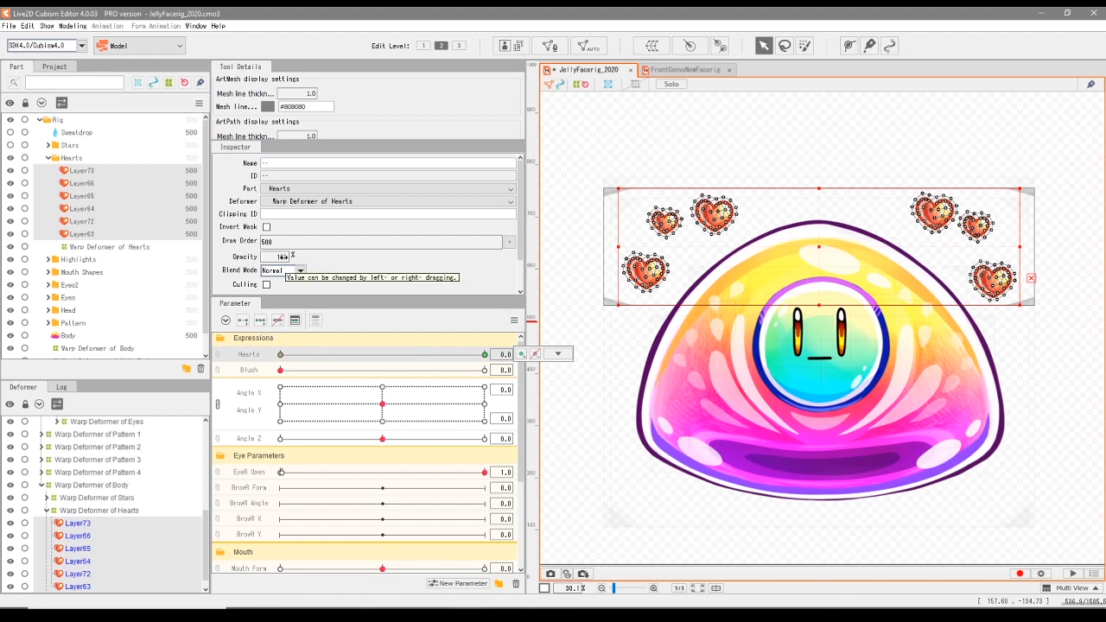
pyautogui.moveTo(282, 257); pyautogui.dragTo(238, 257)
pyautogui.moveTo(279, 355); pyautogui.dragTo(509, 367)
pyautogui.click(577, 373)
# - Reparent the hearts warp deformer from the body deformer to the Warp Deformer of Head
pyautogui.moveTo(382, 404); pyautogui.dragTo(343, 421)
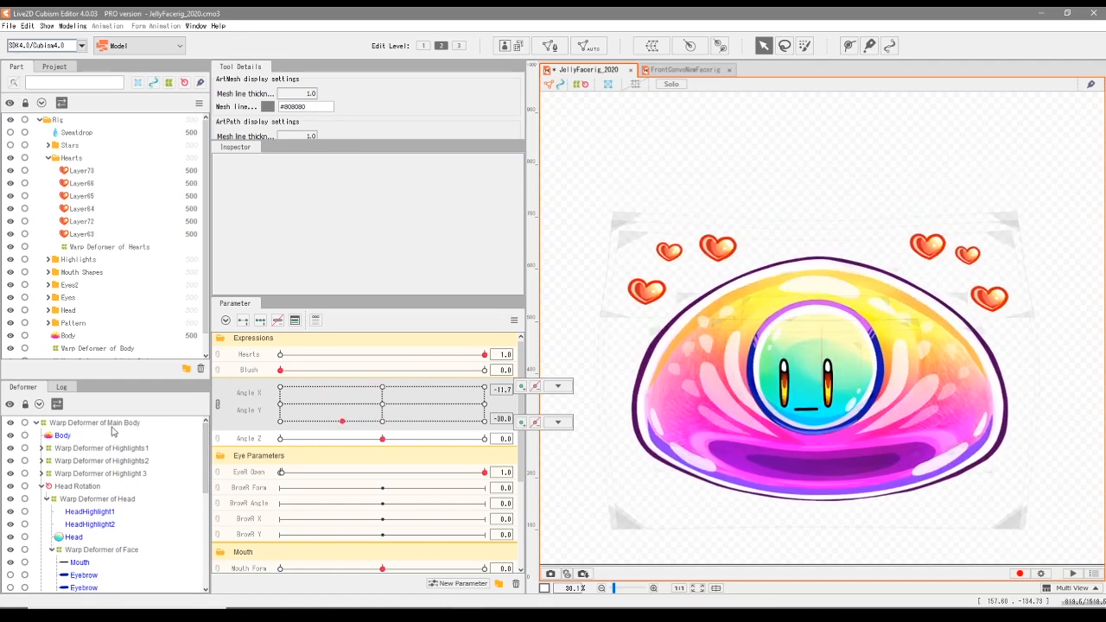
pyautogui.moveTo(343, 421); pyautogui.dragTo(370, 399)
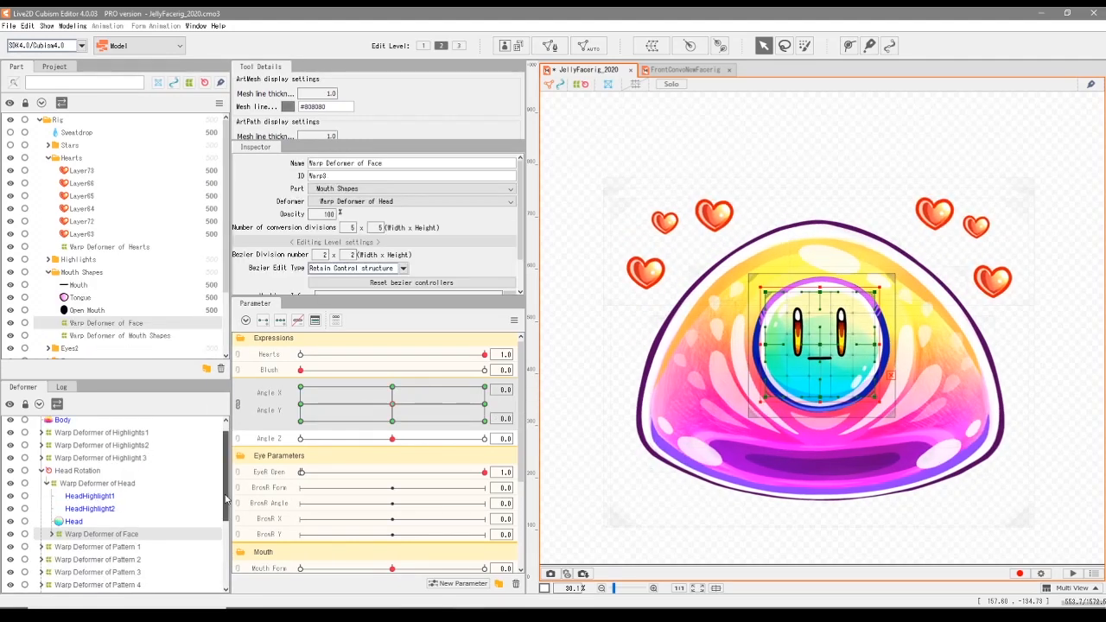
pyautogui.moveTo(226, 493); pyautogui.dragTo(231, 523)
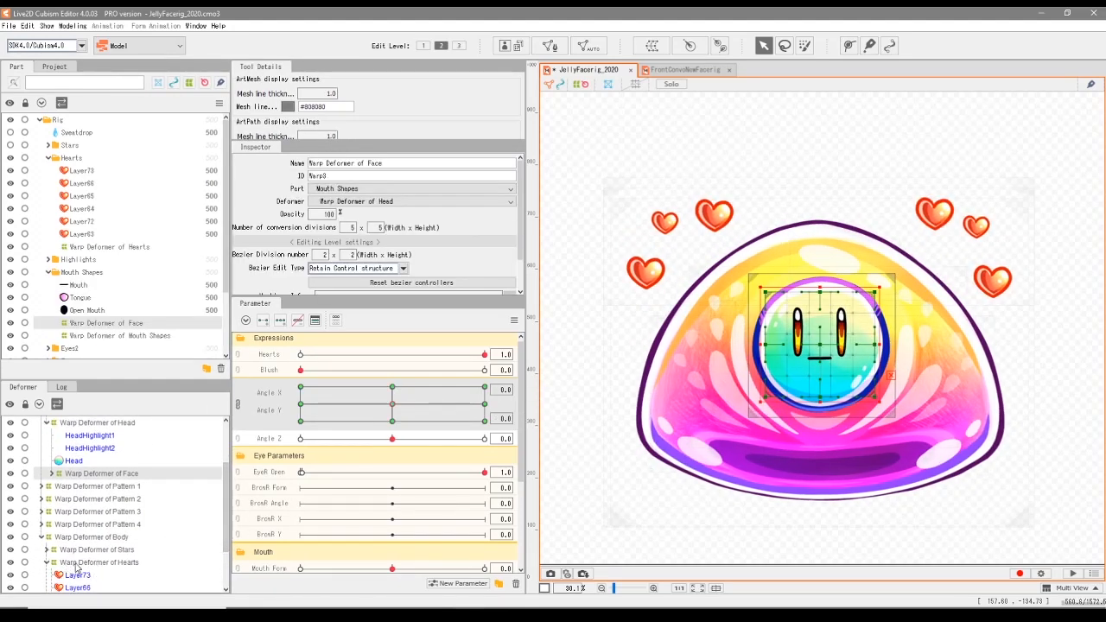
pyautogui.click(122, 562)
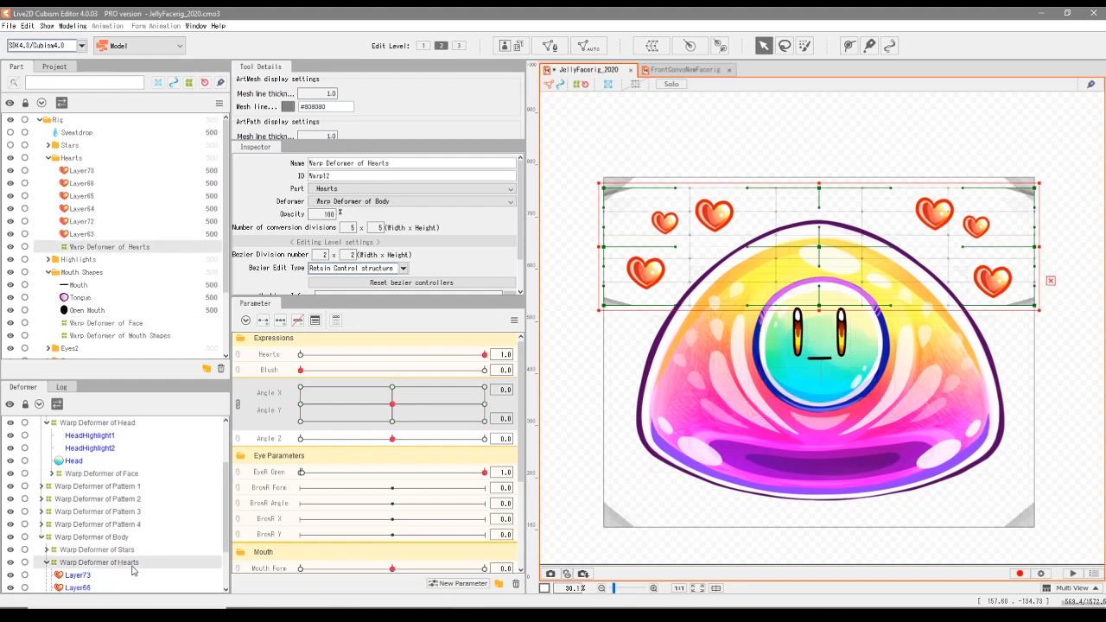
pyautogui.moveTo(136, 566); pyautogui.dragTo(143, 435)
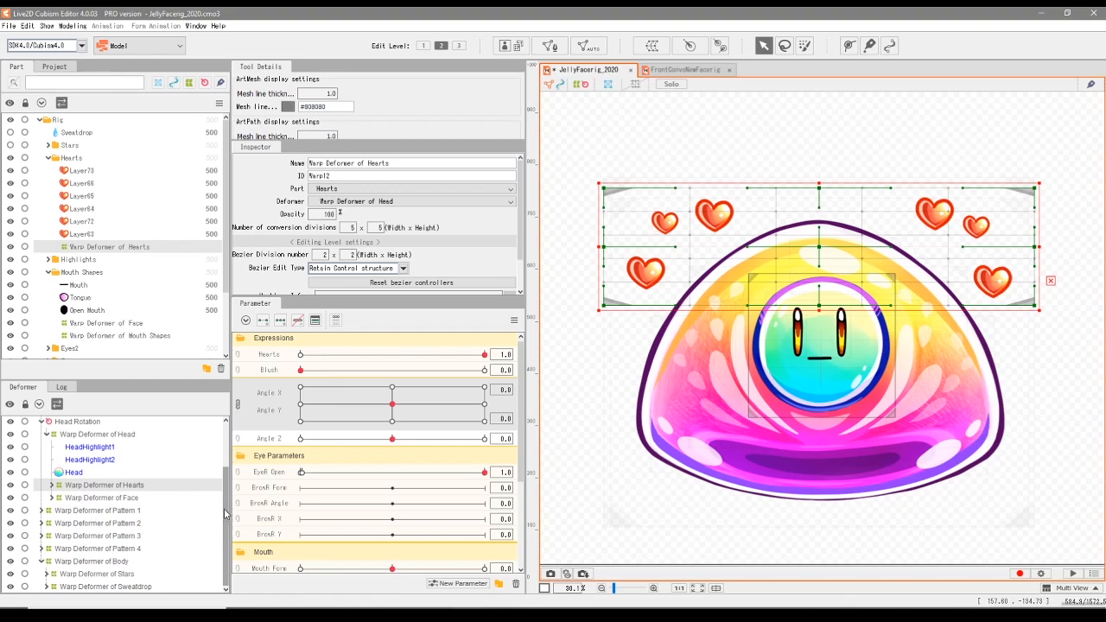
pyautogui.scroll(3, 208, 510)
# - Check how the hearts follow the head across Angle X and Angle Y, ending at the neutral pose
pyautogui.moveTo(392, 404)
pyautogui.mouseDown()
pyautogui.moveTo(390, 394)
pyautogui.moveTo(433, 389)
pyautogui.moveTo(500, 418)
pyautogui.moveTo(386, 364)
pyautogui.moveTo(333, 404)
pyautogui.moveTo(396, 426)
pyautogui.moveTo(437, 376)
pyautogui.moveTo(362, 420)
pyautogui.moveTo(462, 386)
pyautogui.moveTo(374, 390)
pyautogui.moveTo(339, 423)
pyautogui.moveTo(497, 406)
pyautogui.moveTo(398, 387)
pyautogui.moveTo(303, 423)
pyautogui.moveTo(510, 394)
pyautogui.moveTo(385, 394)
pyautogui.mouseUp()
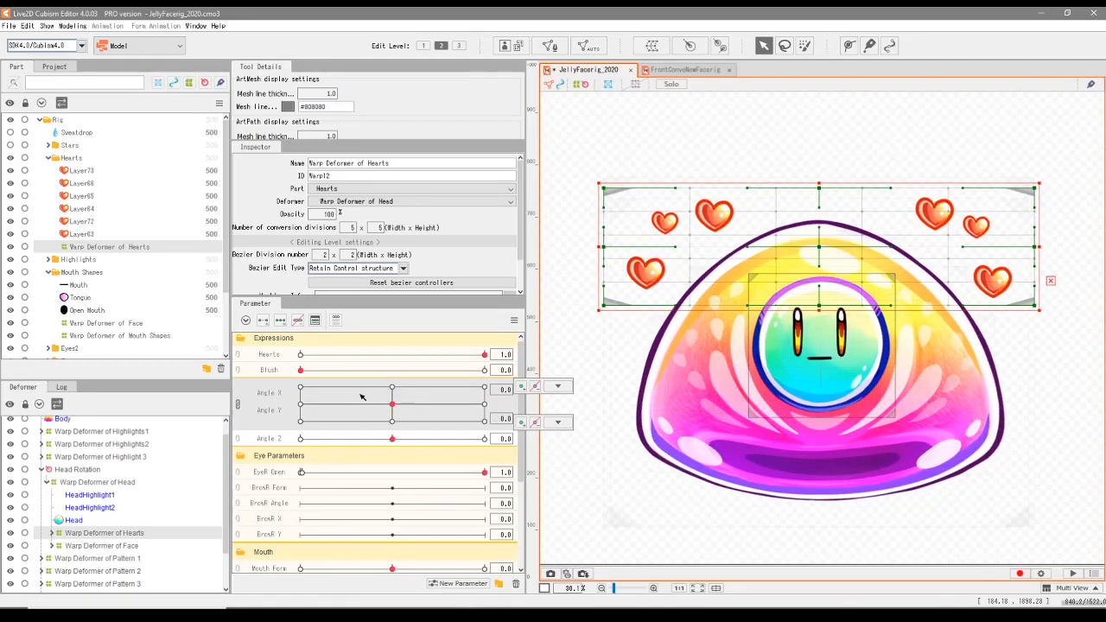
pyautogui.moveTo(385, 413); pyautogui.dragTo(460, 395)
pyautogui.moveTo(373, 418)
pyautogui.mouseDown()
pyautogui.moveTo(411, 396)
pyautogui.moveTo(385, 390)
pyautogui.moveTo(393, 406)
pyautogui.mouseUp()
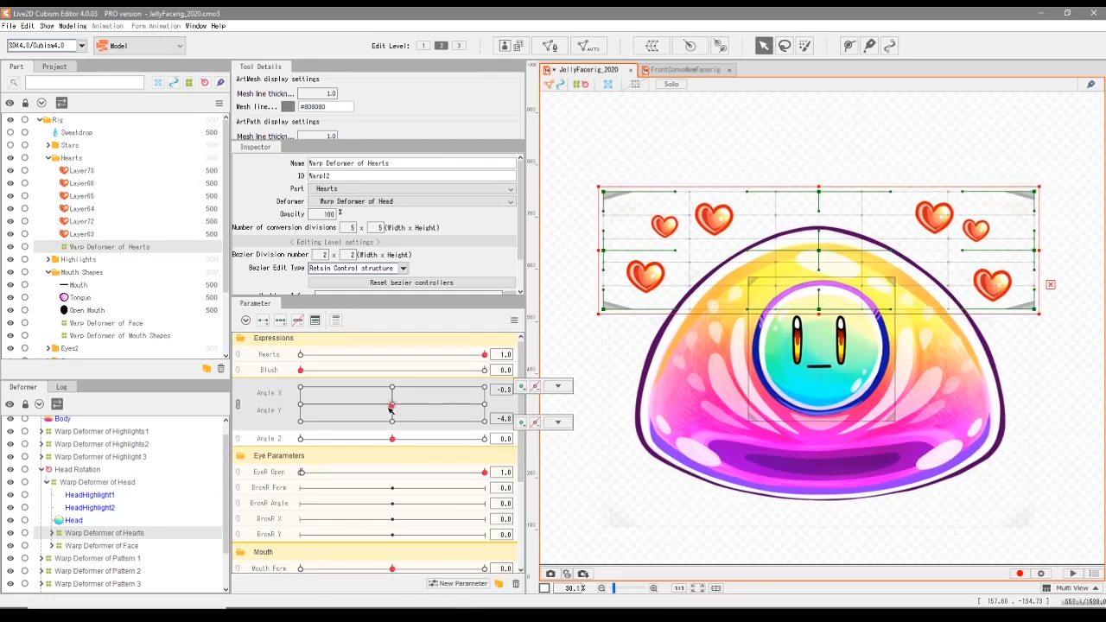
pyautogui.moveTo(390, 411); pyautogui.dragTo(392, 404)
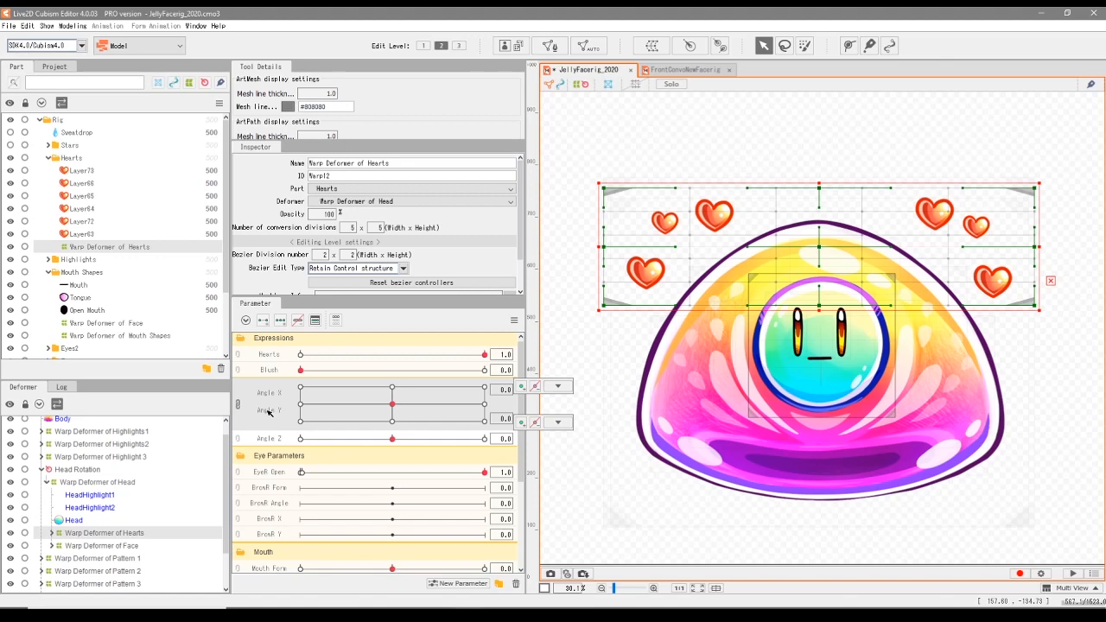
# - Add three keys on Angle X and Angle Y to the hearts warp deformer and lower both side edges at Angle Y 30
pyautogui.click(282, 325)
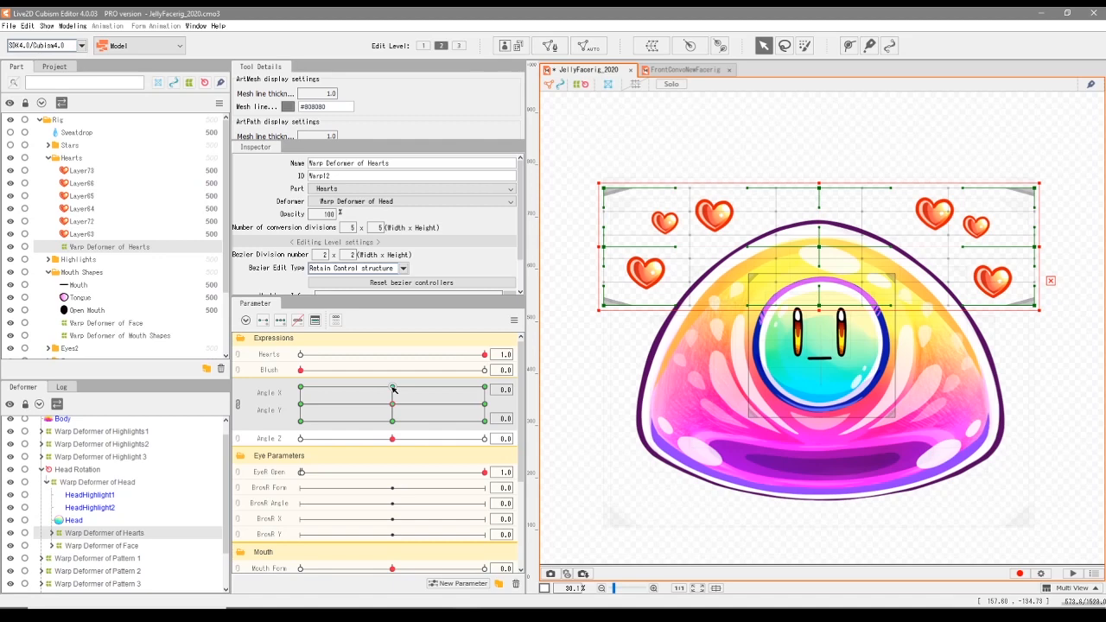
pyautogui.moveTo(395, 407)
pyautogui.mouseDown()
pyautogui.moveTo(394, 392)
pyautogui.moveTo(395, 414)
pyautogui.moveTo(337, 408)
pyautogui.moveTo(398, 413)
pyautogui.moveTo(379, 404)
pyautogui.moveTo(392, 387)
pyautogui.mouseUp()
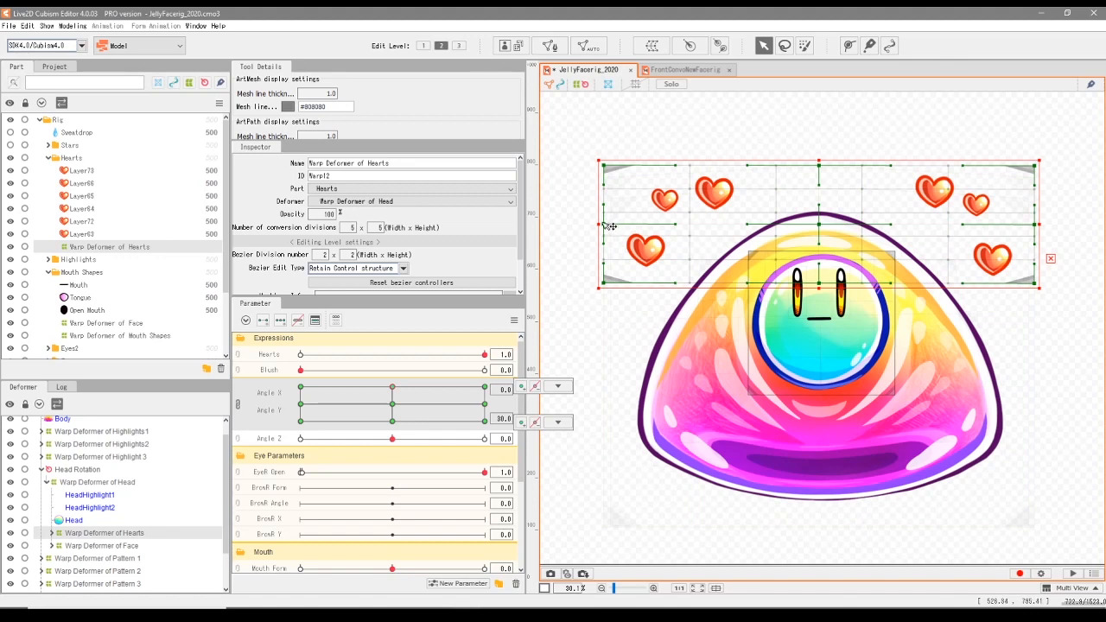
pyautogui.moveTo(583, 147); pyautogui.dragTo(613, 295)
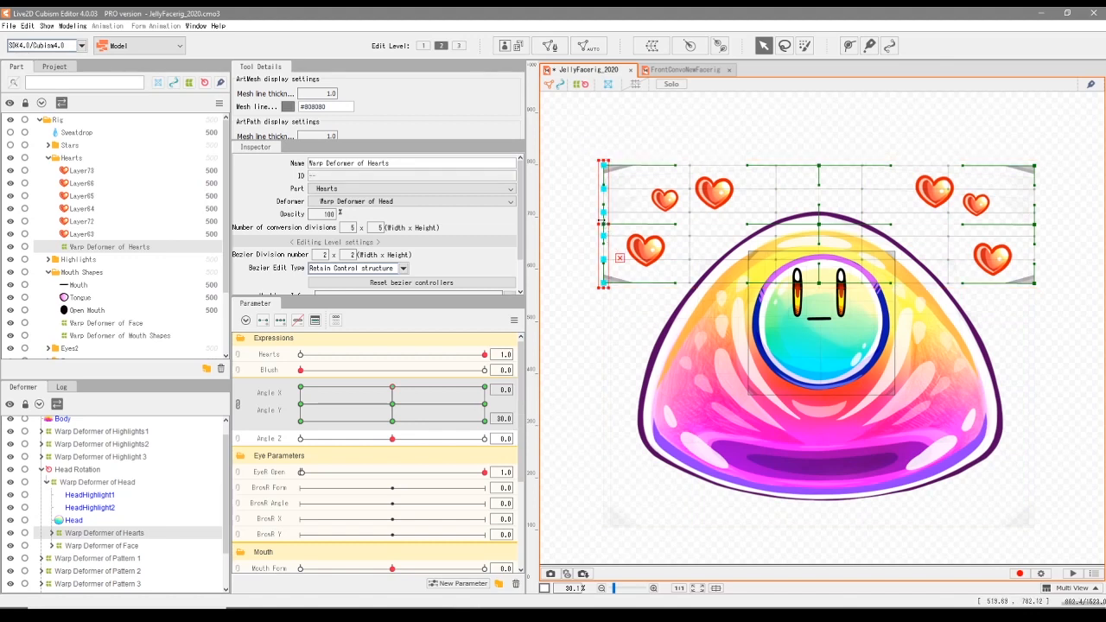
pyautogui.moveTo(607, 226); pyautogui.dragTo(606, 239)
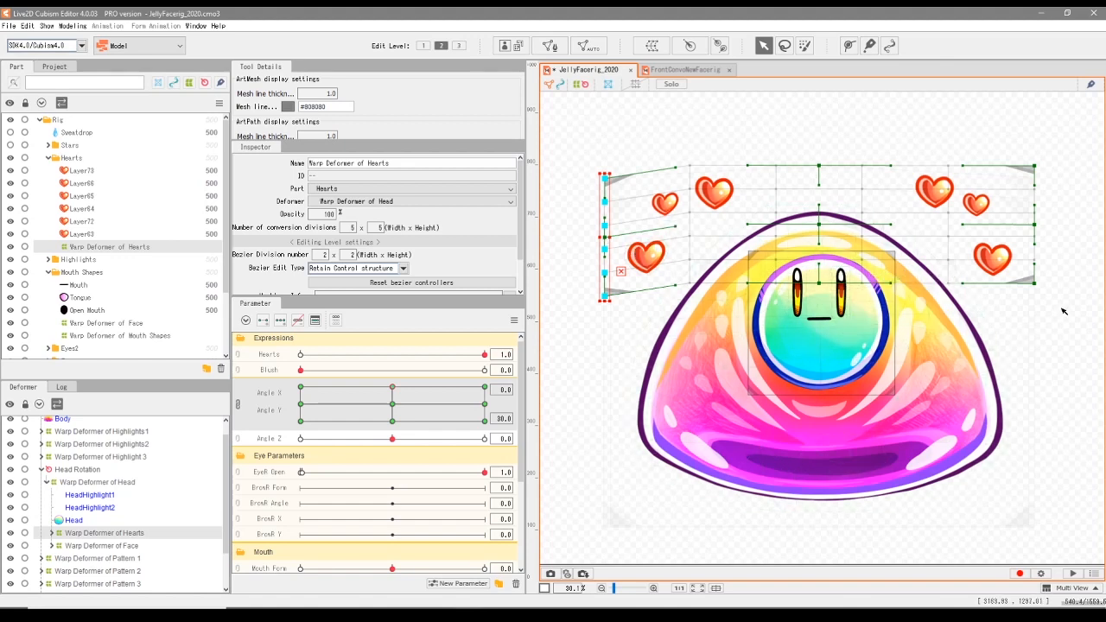
pyautogui.moveTo(1051, 308); pyautogui.dragTo(1027, 154)
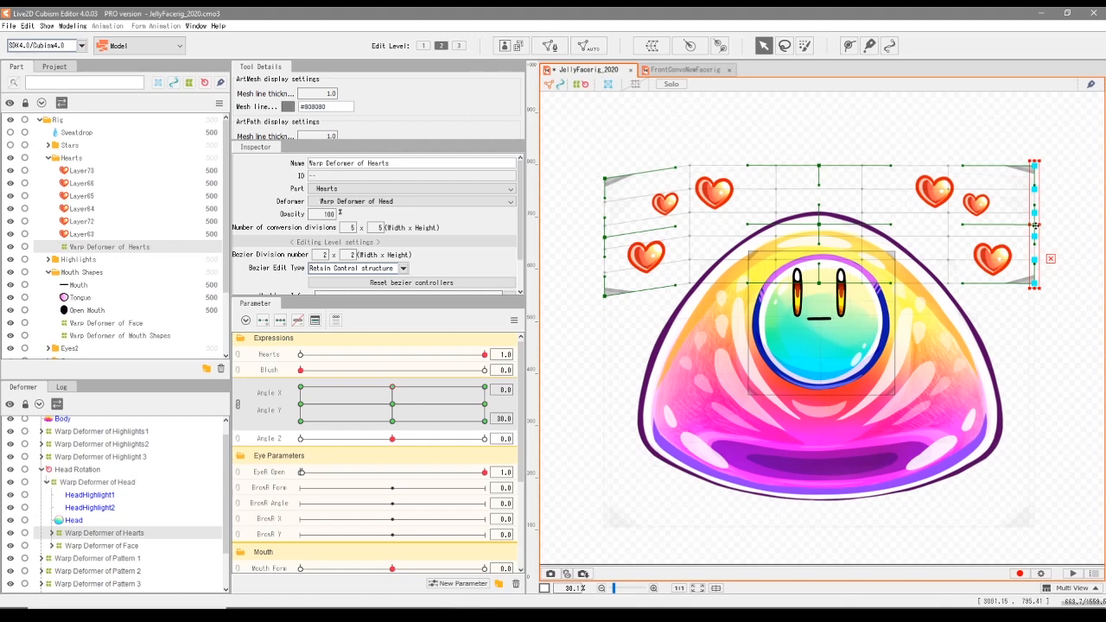
pyautogui.moveTo(1035, 225); pyautogui.dragTo(1034, 240)
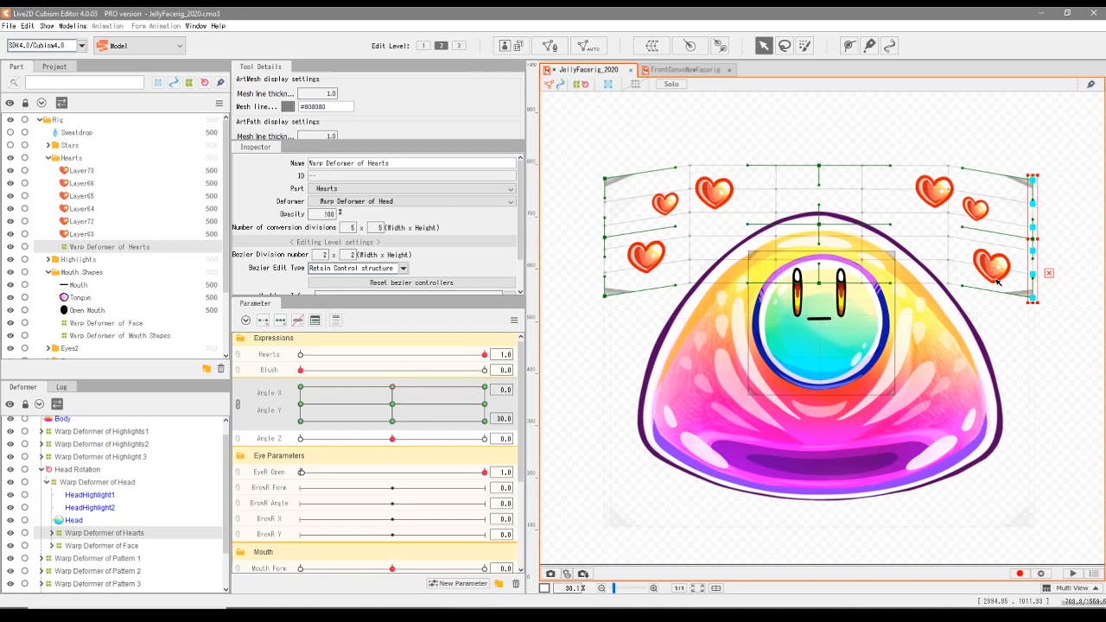
# - Raise both side edges of the hearts warp deformer at Angle Y -30 and curve its inner sections to match
pyautogui.moveTo(393, 390); pyautogui.dragTo(392, 421)
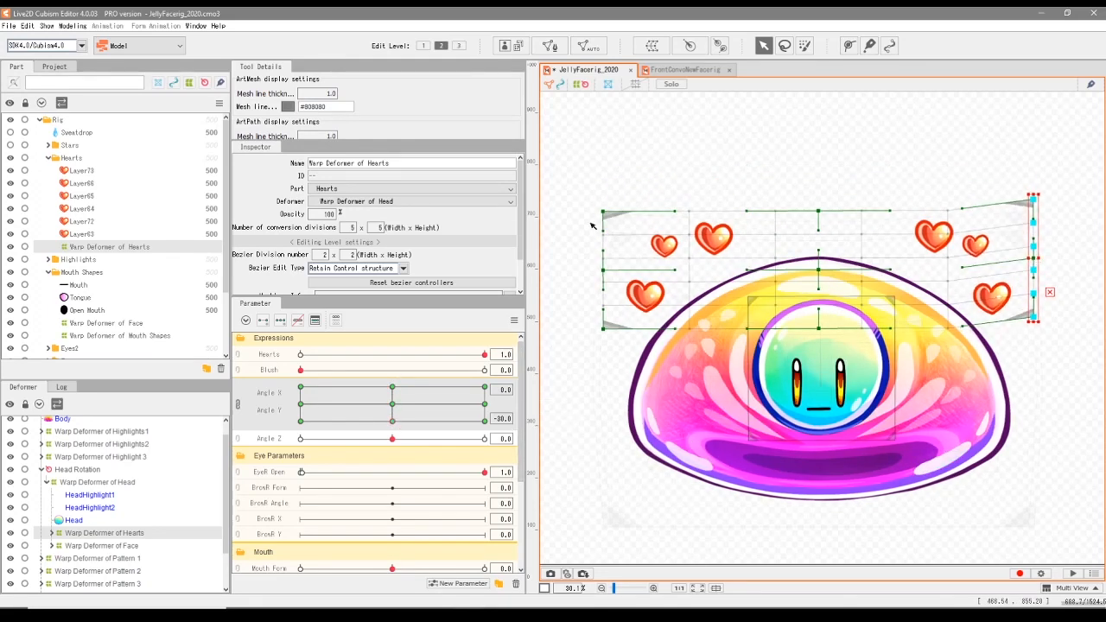
pyautogui.moveTo(421, 422); pyautogui.dragTo(300, 403)
pyautogui.moveTo(675, 167); pyautogui.dragTo(677, 182)
pyautogui.moveTo(306, 408); pyautogui.dragTo(485, 403)
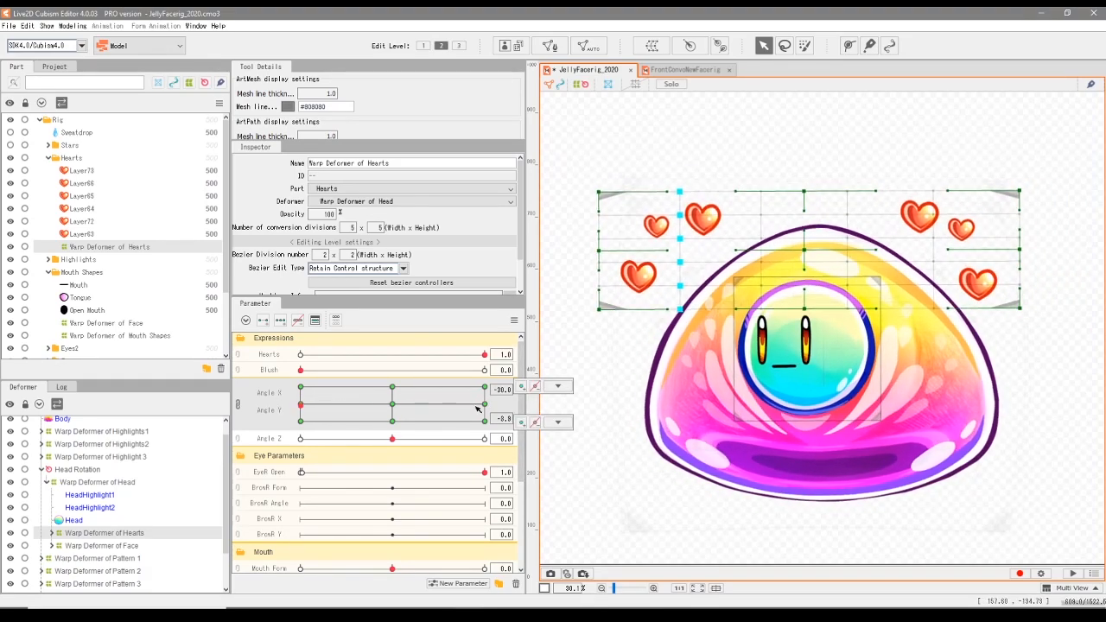
pyautogui.moveTo(959, 164); pyautogui.dragTo(979, 314)
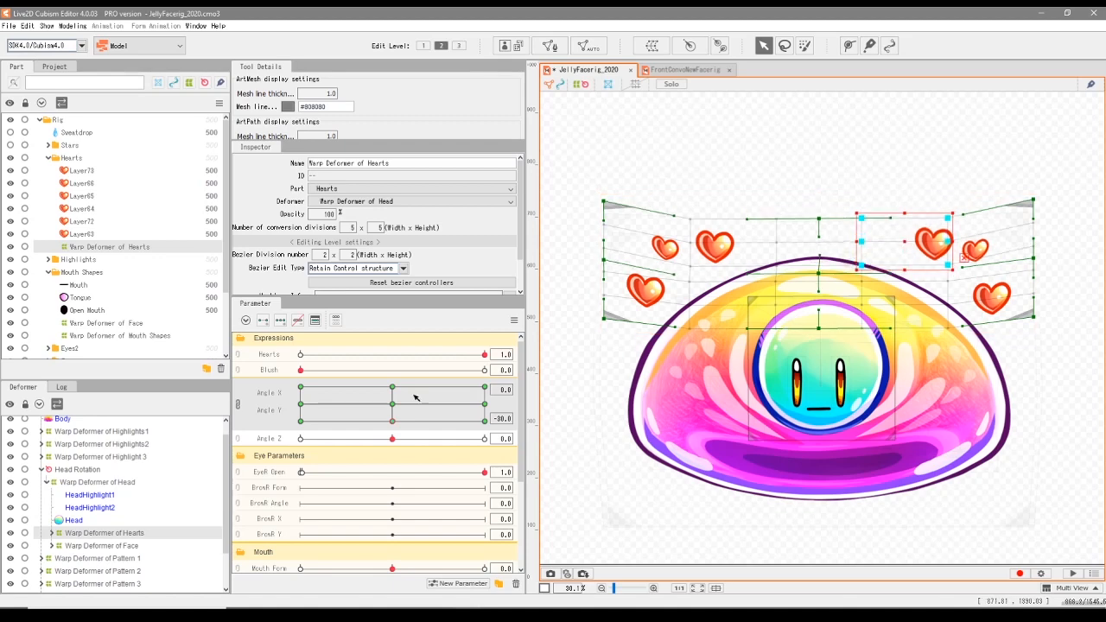
# - Shift the left half of the hearts warp deformer inward at Angle X -30, and the right half inward at Angle X 30
pyautogui.moveTo(394, 419); pyautogui.dragTo(300, 404)
pyautogui.moveTo(571, 169); pyautogui.dragTo(600, 187)
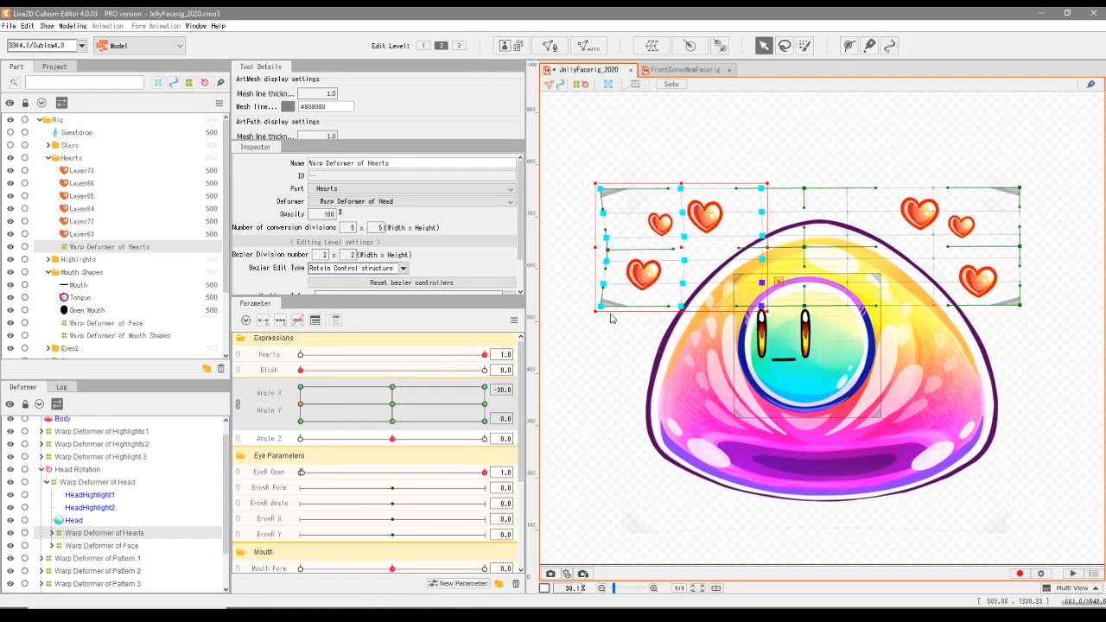
pyautogui.moveTo(682, 250); pyautogui.dragTo(693, 250)
pyautogui.moveTo(300, 407); pyautogui.dragTo(475, 407)
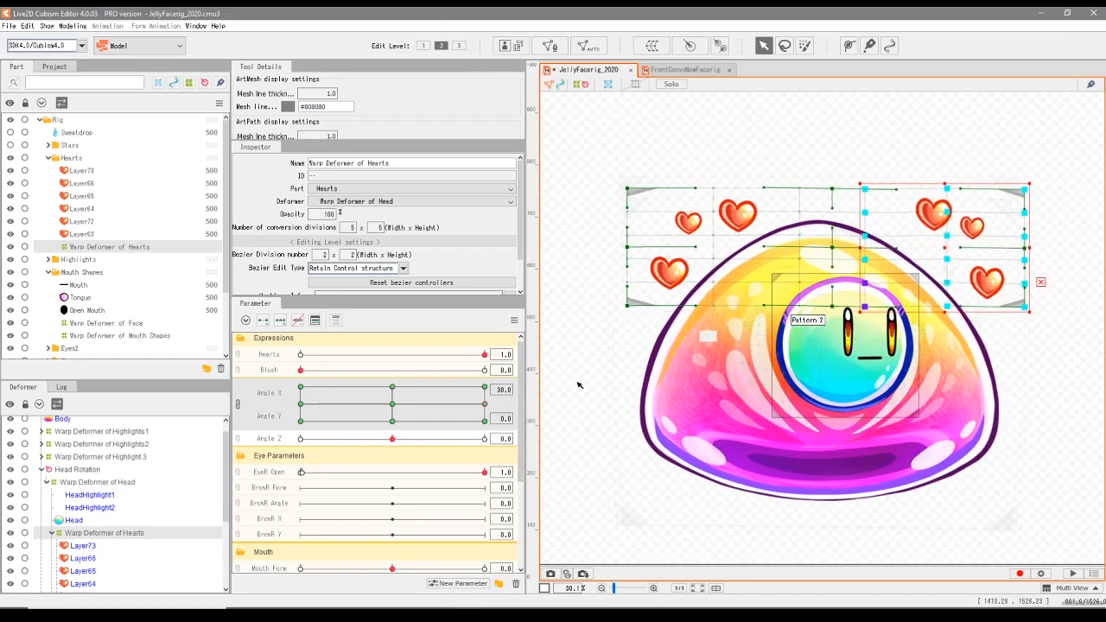
# - Rotate the left and right halves of the hearts warp deformer outward and lower them slightly at Angle Y 30 to form an arch
pyautogui.moveTo(485, 404); pyautogui.dragTo(406, 387)
pyautogui.moveTo(582, 160); pyautogui.dragTo(795, 306)
pyautogui.click(701, 214)
pyautogui.moveTo(789, 157); pyautogui.dragTo(780, 145)
pyautogui.moveTo(719, 211); pyautogui.dragTo(719, 222)
pyautogui.moveTo(1069, 135); pyautogui.dragTo(840, 324)
pyautogui.moveTo(855, 159); pyautogui.dragTo(863, 148)
pyautogui.moveTo(949, 233); pyautogui.dragTo(949, 241)
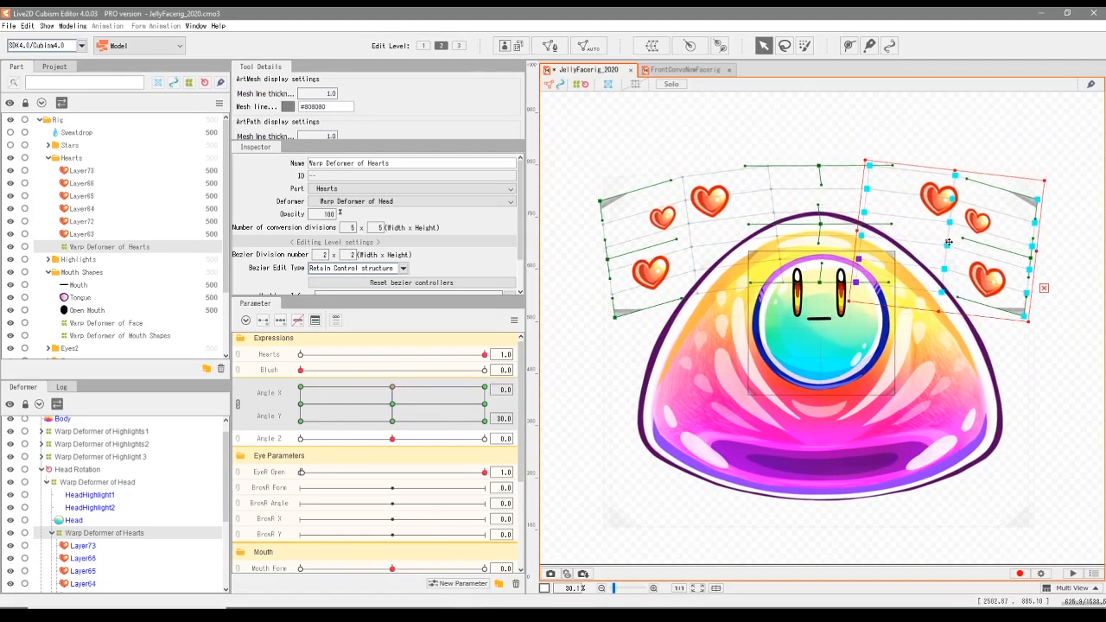
# - Check the hearts warp deformer at Angle Y -30, return to Angle X and Y 0, and synthesize its corner forms
pyautogui.moveTo(393, 387); pyautogui.dragTo(392, 421)
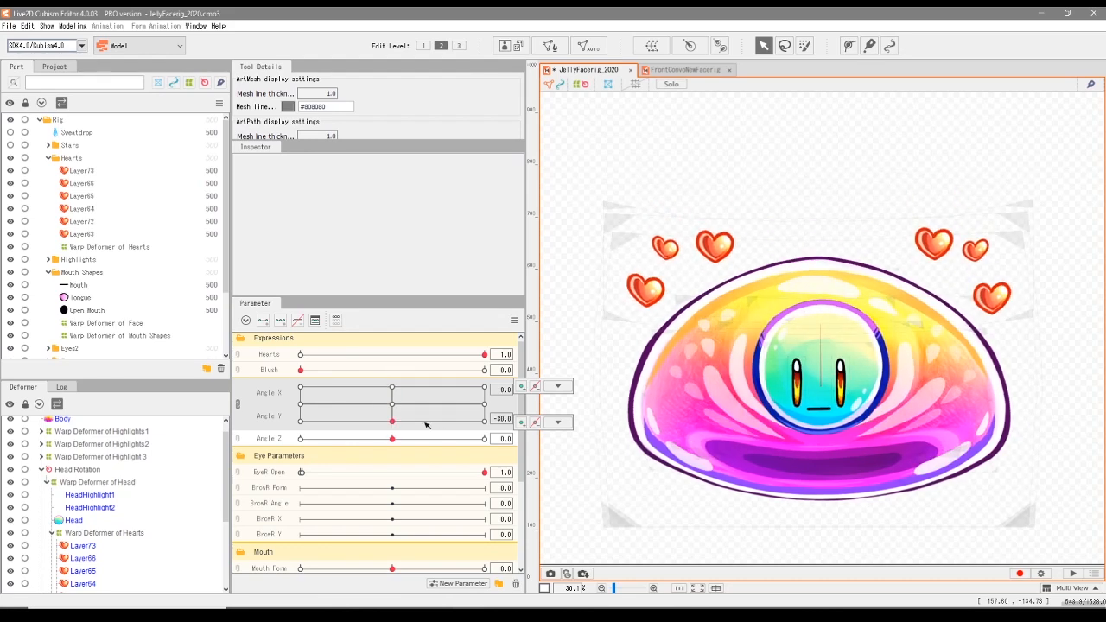
pyautogui.click(109, 246)
pyautogui.moveTo(1050, 378); pyautogui.dragTo(831, 184)
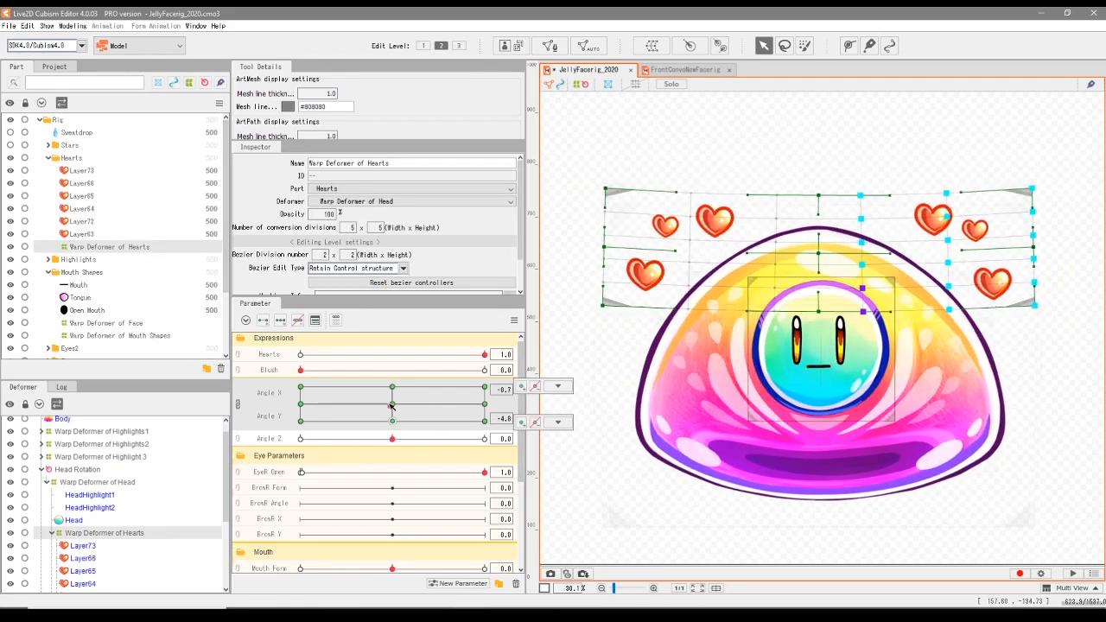
pyautogui.moveTo(393, 421)
pyautogui.mouseDown()
pyautogui.moveTo(457, 405)
pyautogui.moveTo(358, 403)
pyautogui.moveTo(393, 412)
pyautogui.moveTo(410, 398)
pyautogui.moveTo(371, 401)
pyautogui.moveTo(409, 386)
pyautogui.moveTo(393, 403)
pyautogui.mouseUp()
pyautogui.click(514, 320)
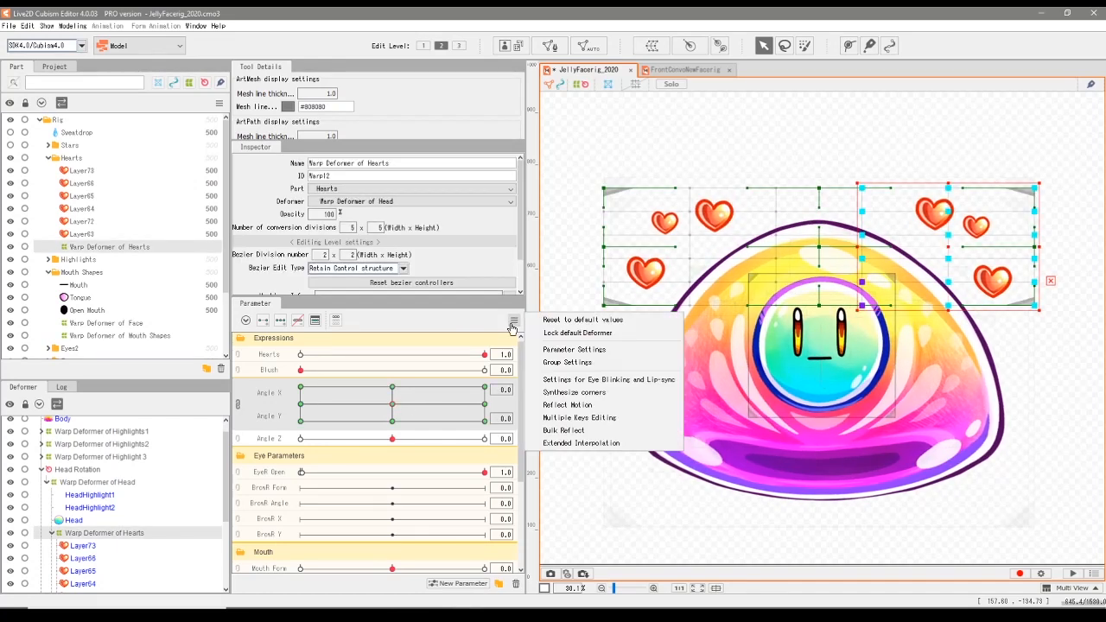
pyautogui.click(578, 394)
pyautogui.click(533, 378)
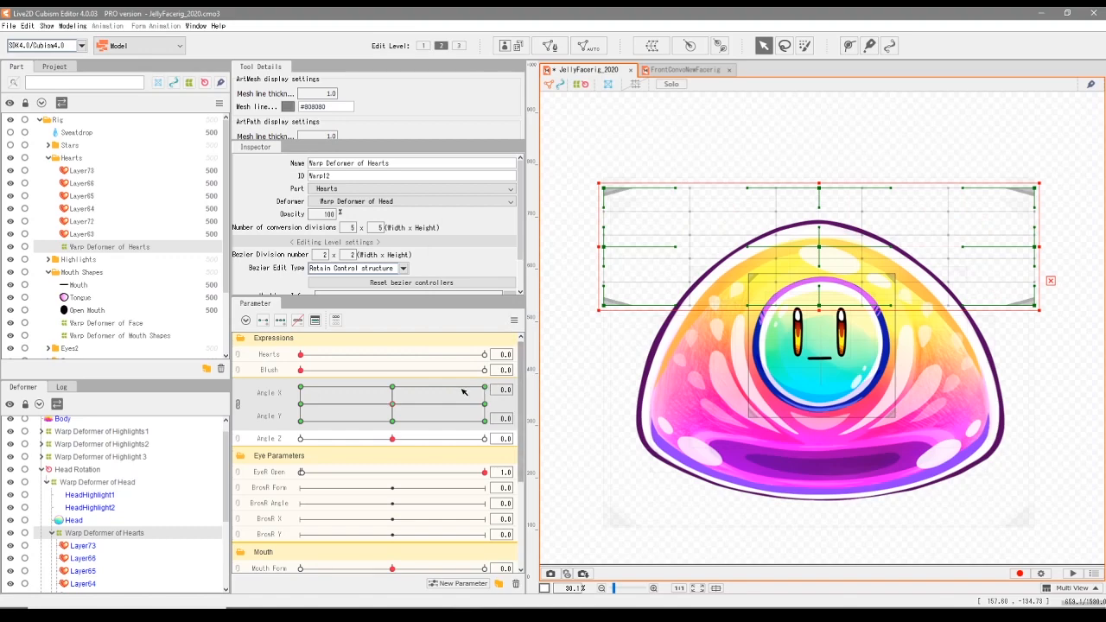
# - Preview how the hearts follow combined Angle X and Angle Y movement, and return the head to neutral
pyautogui.moveTo(393, 404)
pyautogui.mouseDown()
pyautogui.moveTo(341, 381)
pyautogui.moveTo(271, 412)
pyautogui.moveTo(381, 445)
pyautogui.moveTo(482, 403)
pyautogui.moveTo(294, 384)
pyautogui.moveTo(230, 394)
pyautogui.moveTo(445, 443)
pyautogui.moveTo(428, 360)
pyautogui.moveTo(295, 381)
pyautogui.moveTo(375, 410)
pyautogui.mouseUp()
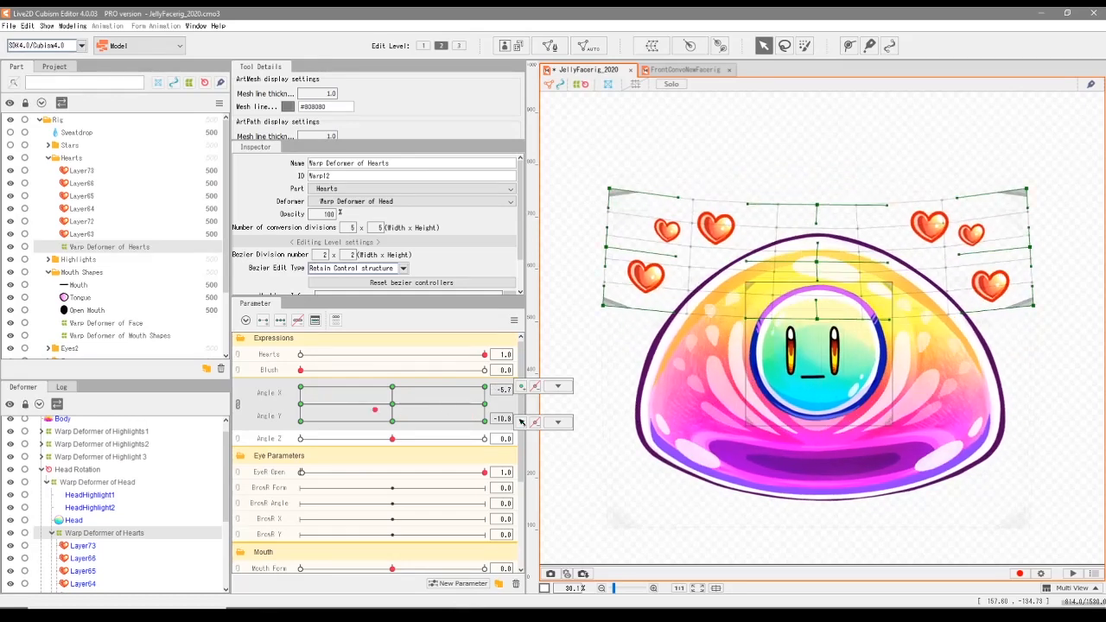
pyautogui.click(558, 423)
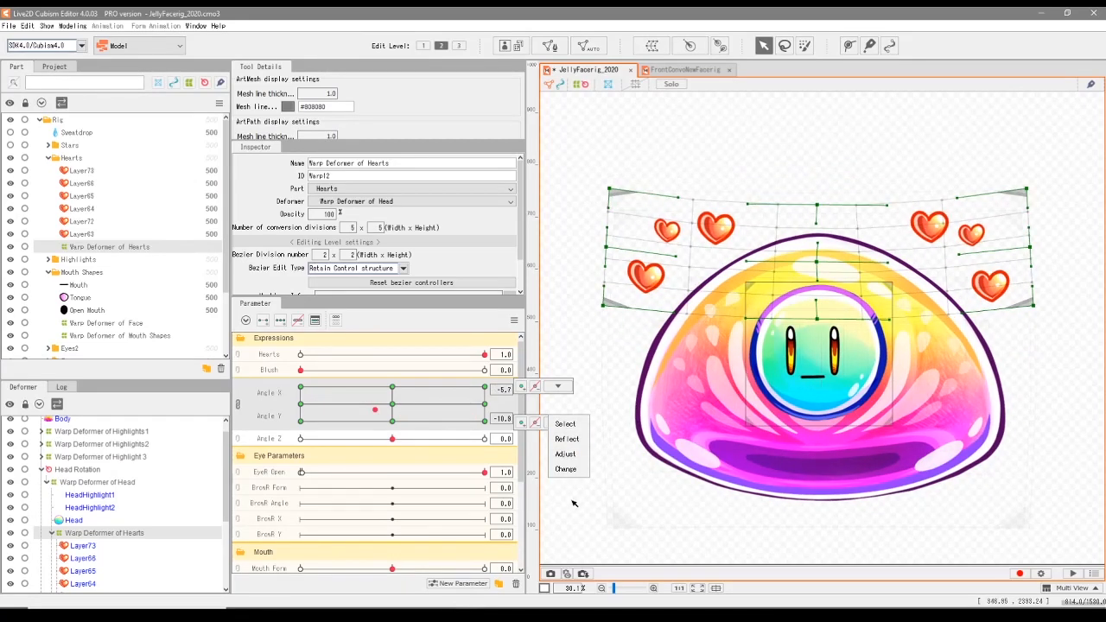
pyautogui.click(574, 504)
pyautogui.click(394, 405)
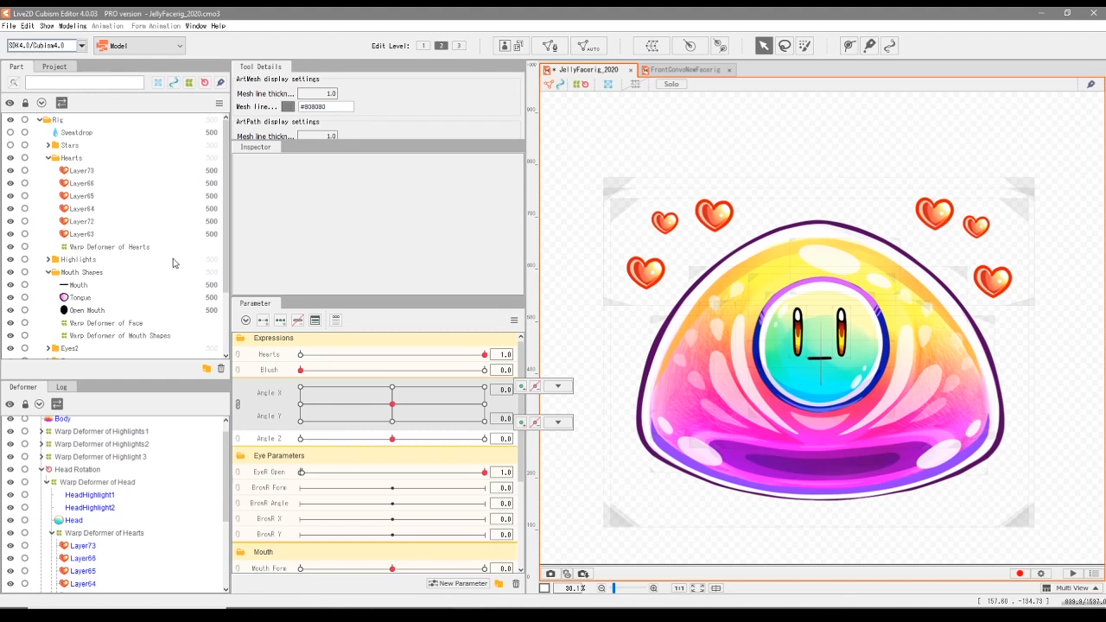
# - Add three keys on Angle X and Angle Y to all six heart layers, Layer73 through Layer63
pyautogui.click(90, 172)
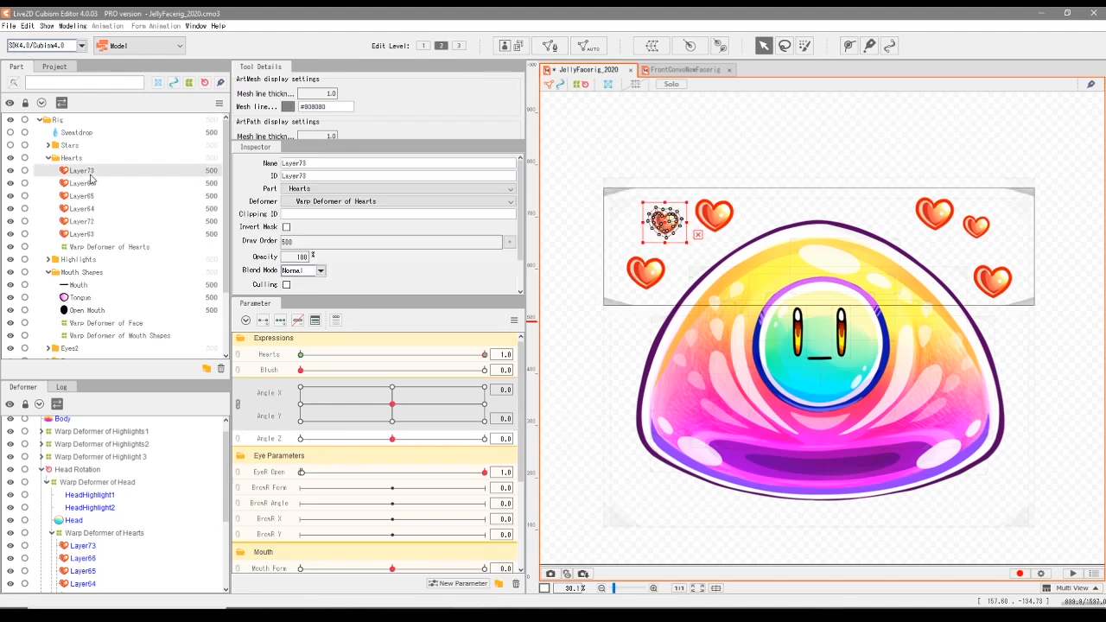
pyautogui.keyDown('shift'); pyautogui.click(92, 238); pyautogui.keyUp('shift')
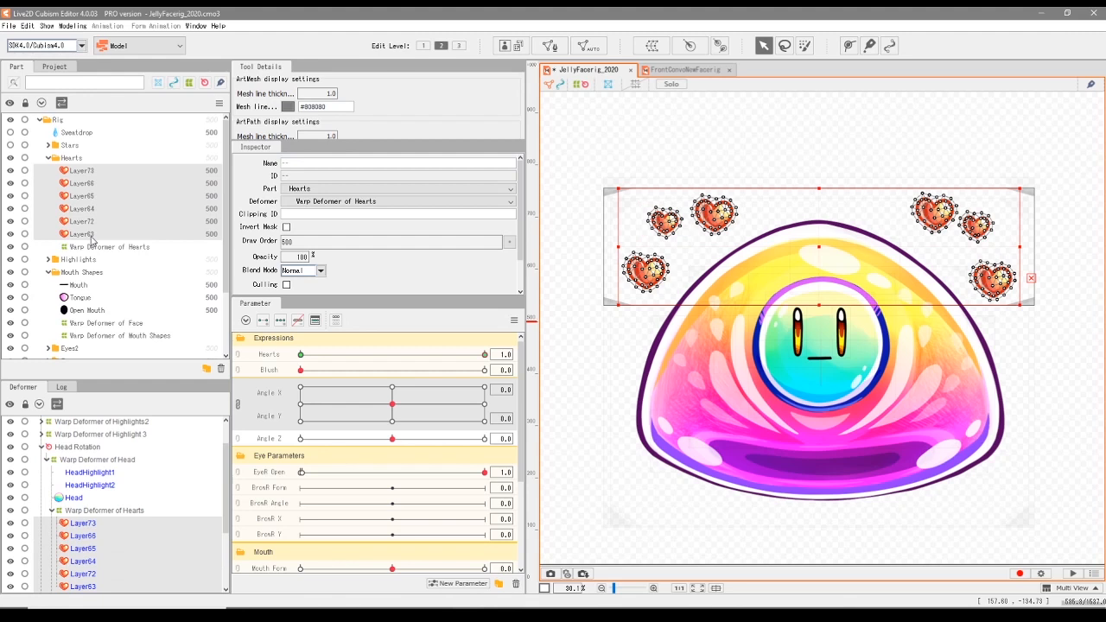
pyautogui.click(280, 321)
# - Compare the individual hearts' placement at Angle Y 30 with the neutral pose
pyautogui.click(95, 173)
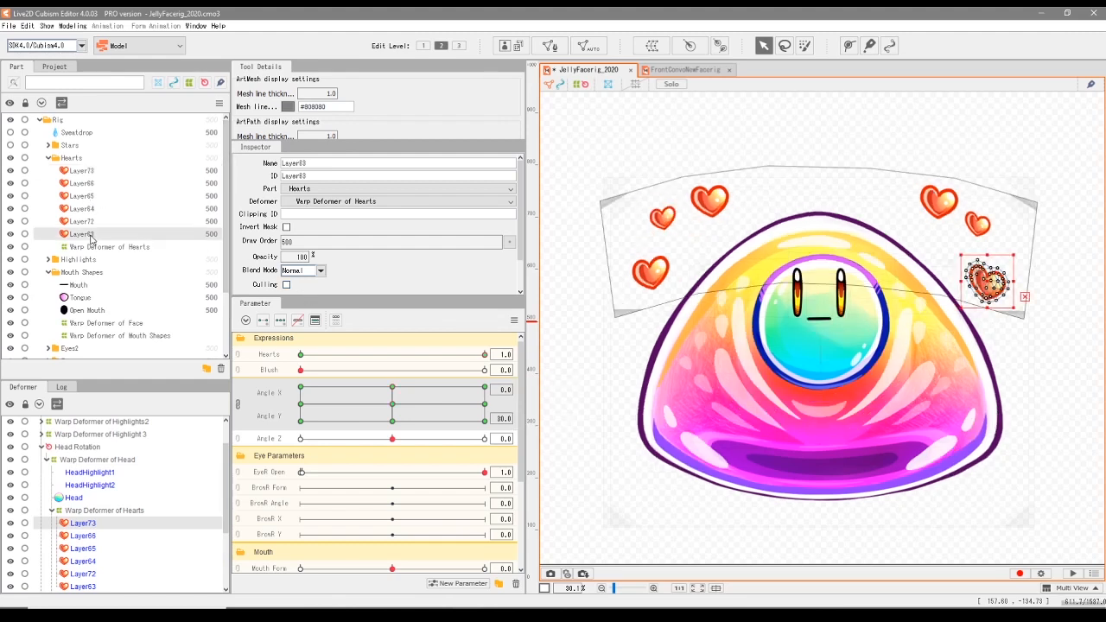
pyautogui.click(79, 211)
pyautogui.moveTo(392, 388)
pyautogui.mouseDown()
pyautogui.moveTo(396, 406)
pyautogui.moveTo(394, 387)
pyautogui.mouseUp()
pyautogui.click(102, 223)
pyautogui.click(83, 209)
pyautogui.click(82, 197)
pyautogui.click(392, 396)
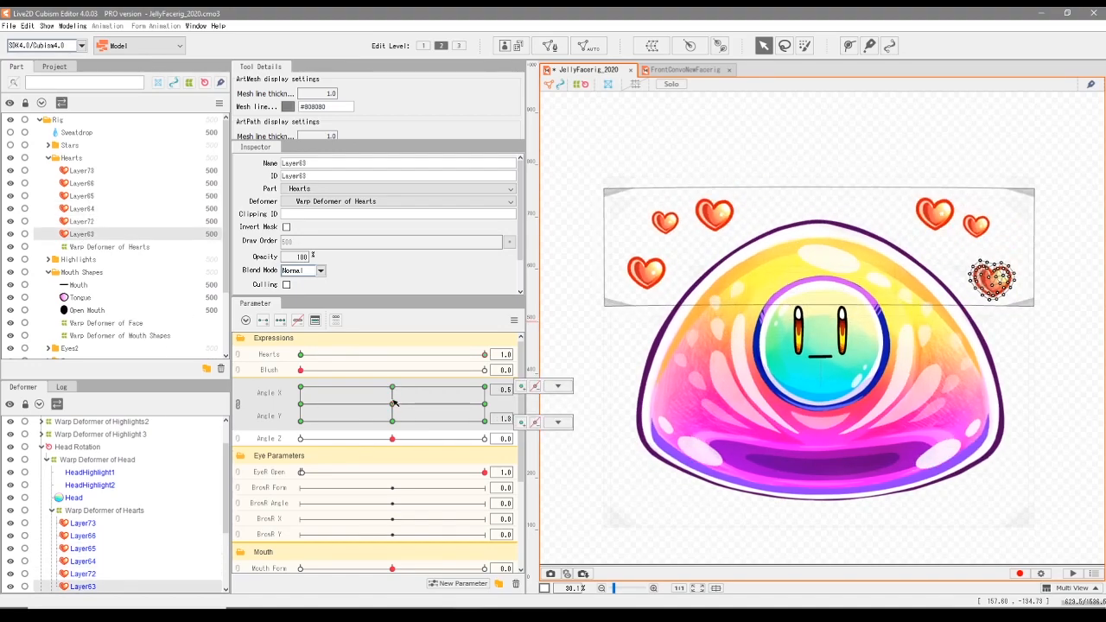
pyautogui.moveTo(392, 396); pyautogui.dragTo(393, 387)
# - Lower the large heart Layer64 and raise and tilt the small heart Layer72 at Angle Y 30
pyautogui.click(91, 220)
pyautogui.moveTo(612, 424); pyautogui.dragTo(617, 326)
pyautogui.moveTo(393, 385)
pyautogui.mouseDown()
pyautogui.moveTo(395, 403)
pyautogui.moveTo(393, 387)
pyautogui.mouseUp()
pyautogui.click(82, 209)
pyautogui.moveTo(972, 198); pyautogui.dragTo(969, 191)
pyautogui.moveTo(393, 386); pyautogui.dragTo(393, 403)
pyautogui.moveTo(393, 403); pyautogui.dragTo(392, 387)
# - Rotate the lower heart Layer63 and move it inward and up at Angle Y 30
pyautogui.click(84, 235)
pyautogui.moveTo(1036, 275); pyautogui.dragTo(1031, 258)
pyautogui.moveTo(393, 386)
pyautogui.mouseDown()
pyautogui.moveTo(392, 403)
pyautogui.moveTo(393, 386)
pyautogui.mouseUp()
pyautogui.moveTo(1031, 260); pyautogui.dragTo(1026, 249)
pyautogui.moveTo(393, 387); pyautogui.dragTo(395, 388)
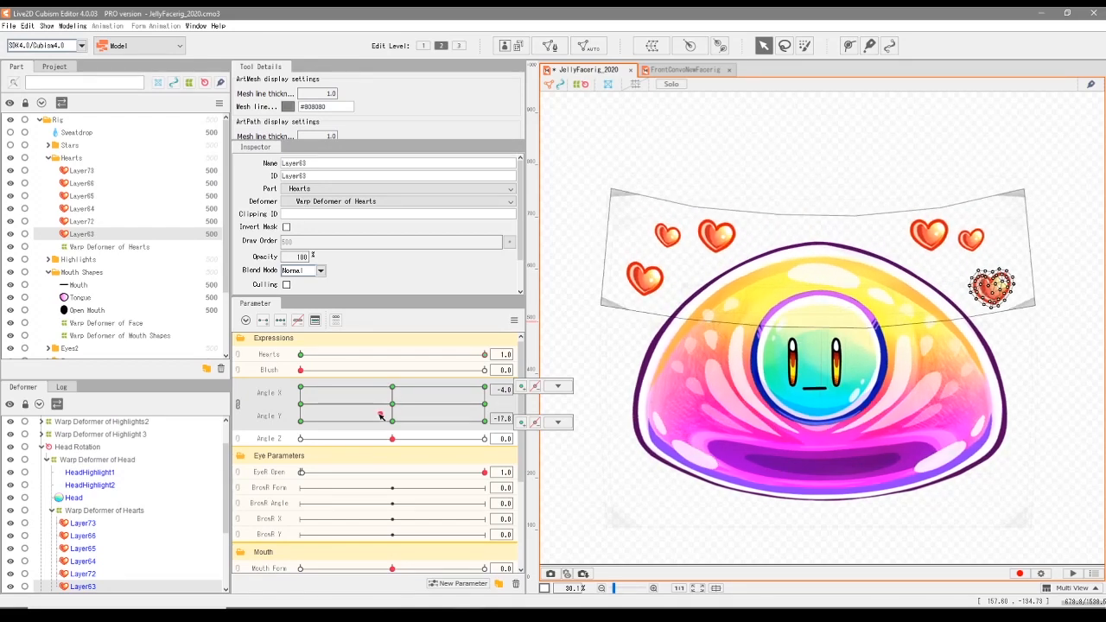
pyautogui.moveTo(405, 404)
pyautogui.mouseDown()
pyautogui.moveTo(374, 403)
pyautogui.moveTo(377, 390)
pyautogui.moveTo(410, 412)
pyautogui.moveTo(367, 402)
pyautogui.moveTo(395, 385)
pyautogui.moveTo(393, 406)
pyautogui.moveTo(394, 389)
pyautogui.mouseUp()
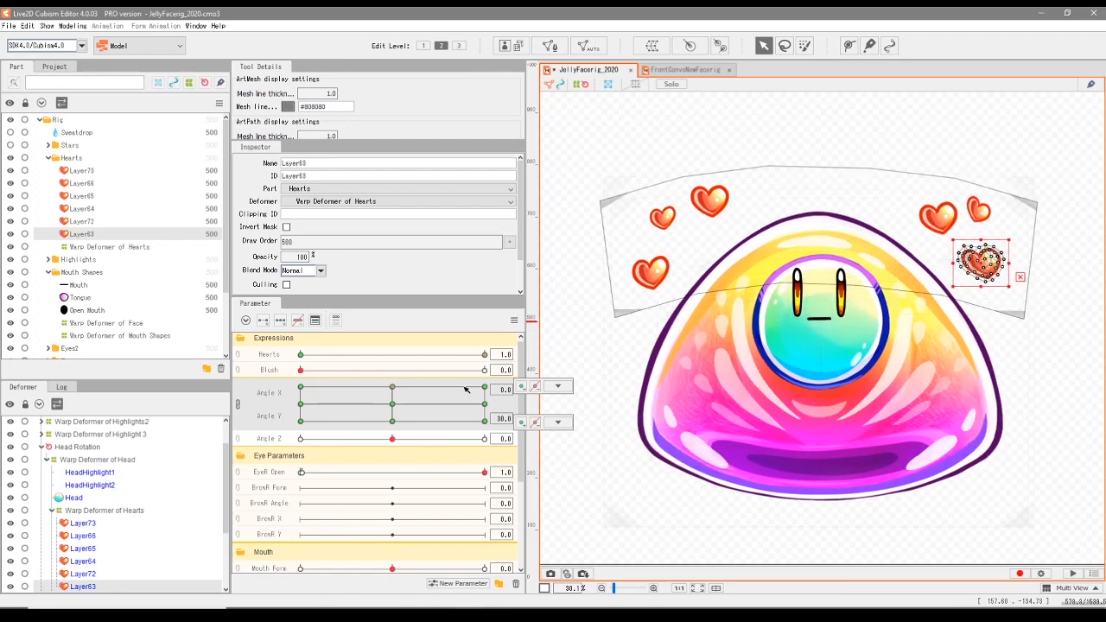
pyautogui.click(390, 385)
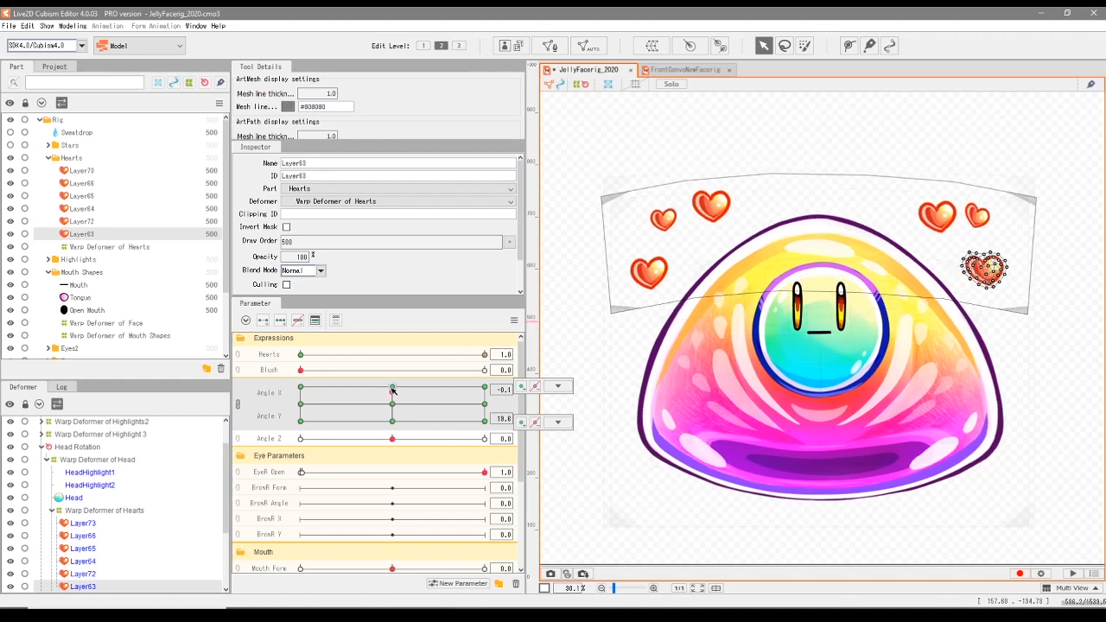
# - Lower the large heart Layer65 and shift the lower heart Layer66 inward and up at Angle Y 30
pyautogui.moveTo(392, 380); pyautogui.dragTo(393, 422)
pyautogui.click(392, 403)
pyautogui.click(392, 387)
pyautogui.click(82, 185)
pyautogui.click(85, 197)
pyautogui.click(84, 207)
pyautogui.click(82, 187)
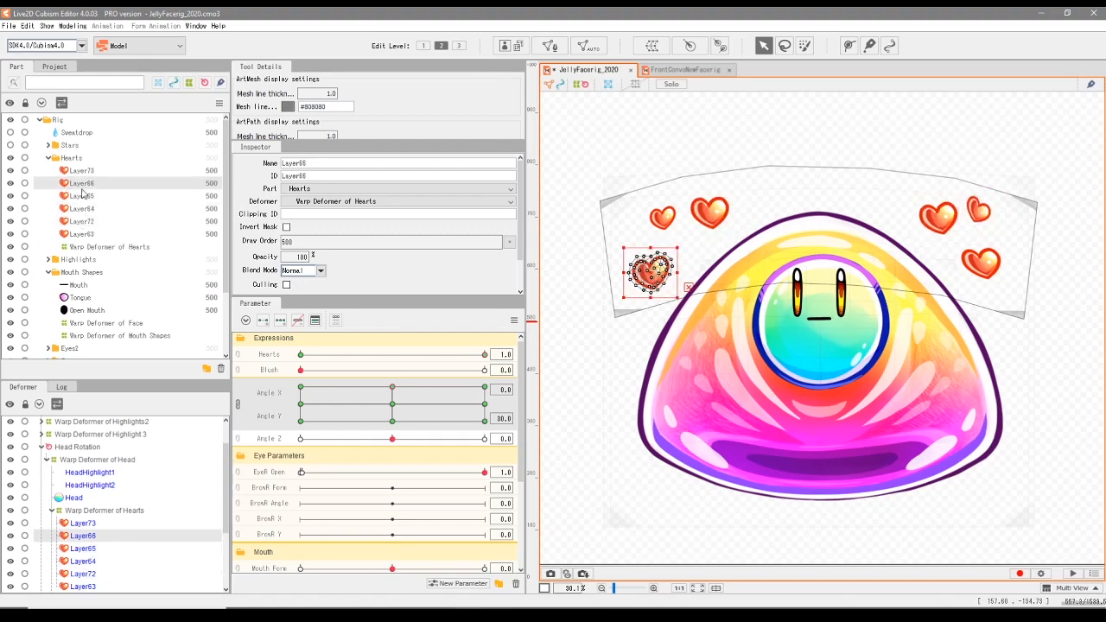
pyautogui.click(82, 208)
# - Raise the small heart Layer73 at Angle Y 30 and fine-tune Layer65 and Layer66 to match
pyautogui.click(82, 172)
pyautogui.moveTo(392, 388); pyautogui.dragTo(392, 387)
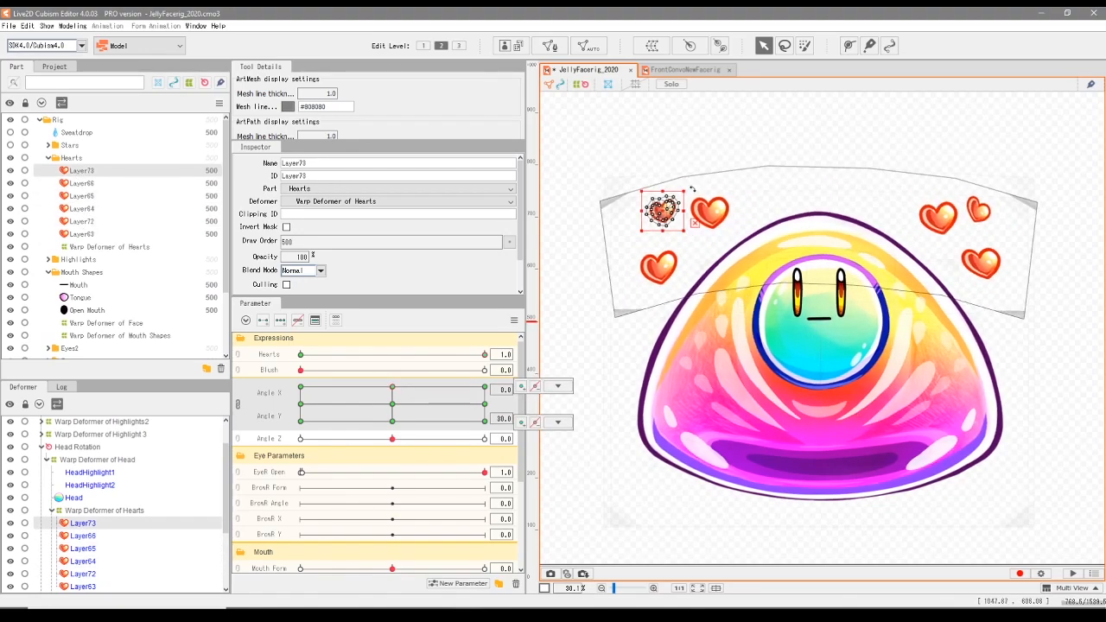
pyautogui.moveTo(664, 217); pyautogui.dragTo(662, 210)
pyautogui.moveTo(710, 212); pyautogui.dragTo(712, 212)
pyautogui.moveTo(659, 270); pyautogui.dragTo(659, 267)
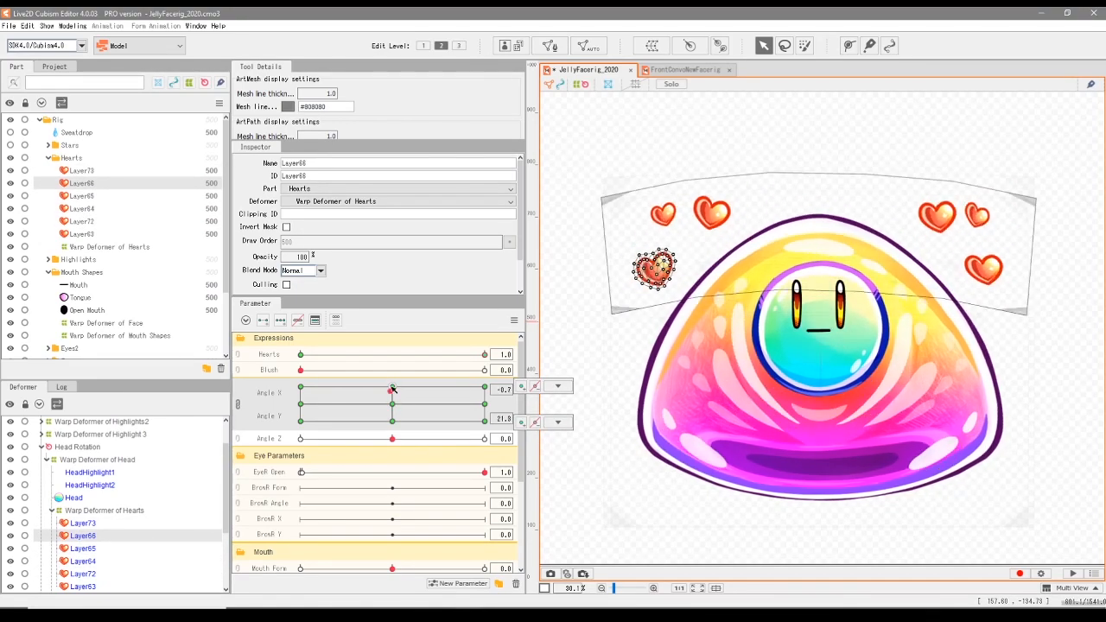
# - Adjust the hearts on the character's left side of the canvas at Angle Y -30, moving lower heart Layer66 inward
pyautogui.click(671, 225)
pyautogui.moveTo(392, 388); pyautogui.dragTo(393, 424)
pyautogui.moveTo(669, 233); pyautogui.dragTo(719, 257)
pyautogui.moveTo(644, 282); pyautogui.dragTo(656, 292)
pyautogui.moveTo(392, 422)
pyautogui.mouseDown()
pyautogui.moveTo(393, 387)
pyautogui.moveTo(392, 431)
pyautogui.mouseUp()
pyautogui.click(668, 248)
pyautogui.click(717, 256)
pyautogui.click(663, 298)
pyautogui.click(654, 291)
# - Adjust the opposite group of hearts at Angle Y -30, moving lower heart Layer63 inward
pyautogui.click(929, 250)
pyautogui.moveTo(929, 250); pyautogui.dragTo(974, 243)
pyautogui.click(971, 249)
pyautogui.click(994, 292)
pyautogui.moveTo(994, 292); pyautogui.dragTo(983, 293)
pyautogui.click(926, 259)
pyautogui.moveTo(392, 421); pyautogui.dragTo(485, 406)
pyautogui.click(973, 246)
pyautogui.click(984, 293)
# - Compare each heart's position at Angle X 30 with the neutral pose
pyautogui.click(718, 216)
pyautogui.click(652, 274)
pyautogui.click(987, 280)
pyautogui.click(934, 210)
pyautogui.click(989, 277)
pyautogui.click(689, 222)
pyautogui.click(737, 213)
pyautogui.click(668, 274)
pyautogui.click(935, 212)
pyautogui.click(972, 237)
pyautogui.click(987, 283)
pyautogui.moveTo(485, 405); pyautogui.dragTo(391, 414)
pyautogui.click(987, 280)
pyautogui.click(972, 215)
pyautogui.click(691, 232)
pyautogui.click(740, 214)
pyautogui.click(673, 278)
pyautogui.click(739, 215)
pyautogui.click(679, 268)
# - Lower the large heart Layer65 and raise the small heart Layer73 at Angle X 30
pyautogui.moveTo(516, 423); pyautogui.dragTo(485, 405)
pyautogui.moveTo(739, 214); pyautogui.dragTo(737, 224)
pyautogui.moveTo(485, 404)
pyautogui.mouseDown()
pyautogui.moveTo(415, 407)
pyautogui.moveTo(485, 404)
pyautogui.mouseUp()
pyautogui.moveTo(690, 234); pyautogui.dragTo(690, 216)
pyautogui.moveTo(485, 405)
pyautogui.mouseDown()
pyautogui.moveTo(390, 405)
pyautogui.moveTo(485, 404)
pyautogui.mouseUp()
pyautogui.click(672, 284)
# - Fine-tune Layer65 and Layer73 at Angle X 30 and lower the heart Layer66 slightly
pyautogui.moveTo(741, 232); pyautogui.dragTo(734, 233)
pyautogui.moveTo(452, 409); pyautogui.dragTo(485, 404)
pyautogui.moveTo(689, 217); pyautogui.dragTo(688, 214)
pyautogui.moveTo(485, 404)
pyautogui.mouseDown()
pyautogui.moveTo(417, 410)
pyautogui.moveTo(484, 404)
pyautogui.mouseUp()
pyautogui.moveTo(669, 260); pyautogui.dragTo(669, 270)
pyautogui.moveTo(485, 405)
pyautogui.mouseDown()
pyautogui.moveTo(415, 410)
pyautogui.moveTo(484, 405)
pyautogui.mouseUp()
pyautogui.moveTo(669, 271); pyautogui.dragTo(667, 267)
pyautogui.click(687, 213)
# - Return Angle X and Y to 0 and synthesize the corner forms for the hearts
pyautogui.moveTo(485, 405); pyautogui.dragTo(392, 404)
pyautogui.click(514, 321)
pyautogui.click(566, 394)
pyautogui.click(592, 355)
# - Spread the lower and small hearts outward at Angle Y -30, and move large hearts Layer65 and Layer64 inward and up
pyautogui.moveTo(392, 405)
pyautogui.mouseDown()
pyautogui.moveTo(351, 373)
pyautogui.moveTo(283, 410)
pyautogui.moveTo(397, 375)
pyautogui.moveTo(383, 421)
pyautogui.moveTo(392, 422)
pyautogui.mouseUp()
pyautogui.click(657, 291)
pyautogui.moveTo(657, 292); pyautogui.dragTo(642, 297)
pyautogui.moveTo(981, 292); pyautogui.dragTo(991, 303)
pyautogui.moveTo(975, 251); pyautogui.dragTo(979, 254)
pyautogui.moveTo(669, 251); pyautogui.dragTo(665, 253)
pyautogui.moveTo(392, 422)
pyautogui.mouseDown()
pyautogui.moveTo(469, 398)
pyautogui.moveTo(393, 421)
pyautogui.mouseUp()
pyautogui.moveTo(718, 258); pyautogui.dragTo(724, 254)
pyautogui.moveTo(925, 260); pyautogui.dragTo(918, 254)
# - Return the head to Angle X and Y 0, save the model, and test the hearts' movement
pyautogui.moveTo(391, 421)
pyautogui.mouseDown()
pyautogui.moveTo(399, 351)
pyautogui.moveTo(392, 405)
pyautogui.mouseUp()
pyautogui.click(8, 26)
pyautogui.click(32, 123)
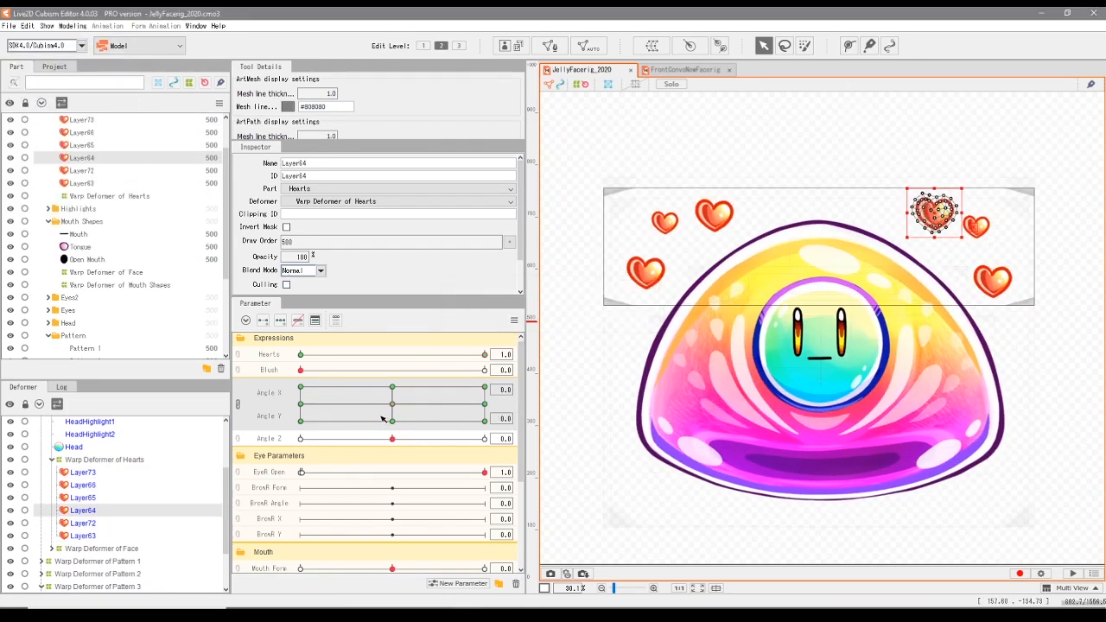
pyautogui.moveTo(367, 405); pyautogui.dragTo(392, 403)
pyautogui.click(563, 287)
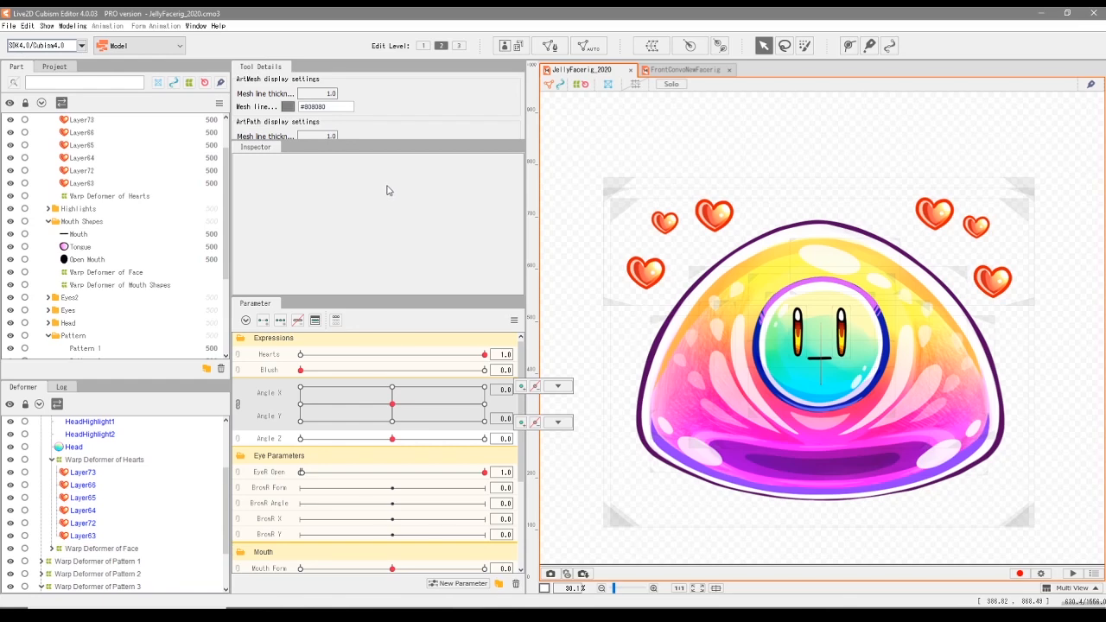
# - In File Explorer, delete the old cdi3, moc3, model3 and physics3 files and the JellyFacerig.2048 folder from the JellyFacerig folder
pyautogui.click(7, 26)
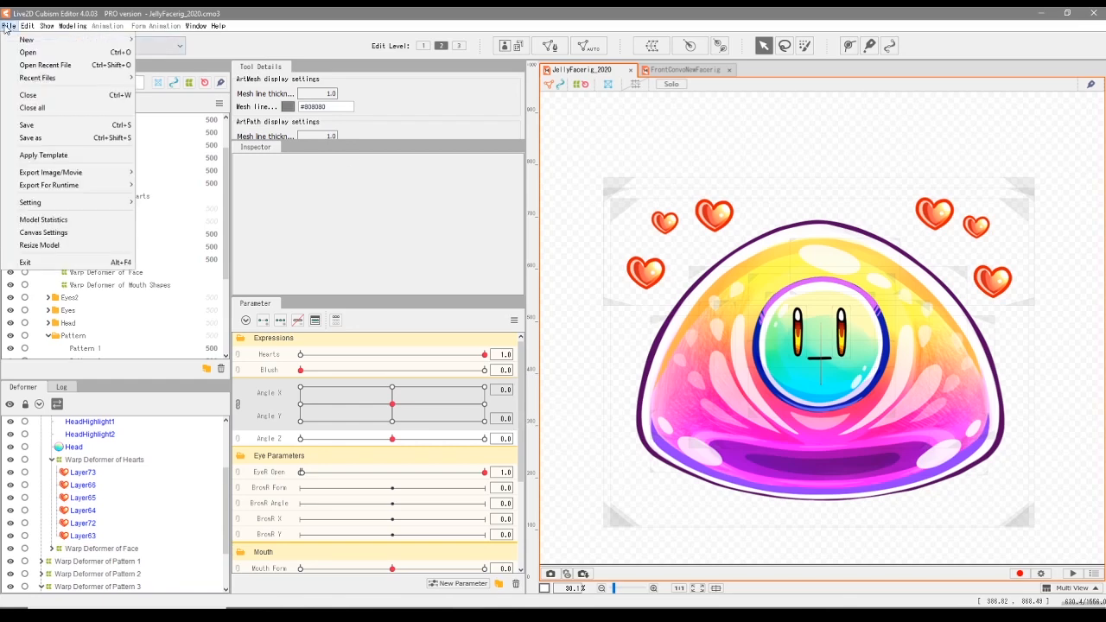
pyautogui.click(35, 106)
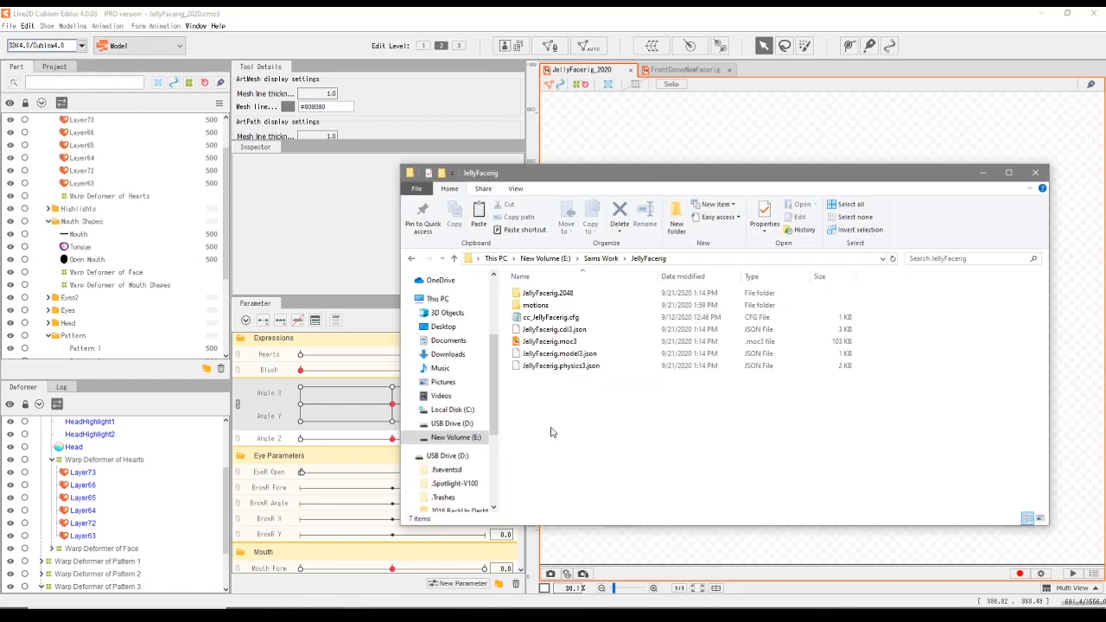
pyautogui.moveTo(547, 455); pyautogui.dragTo(593, 326)
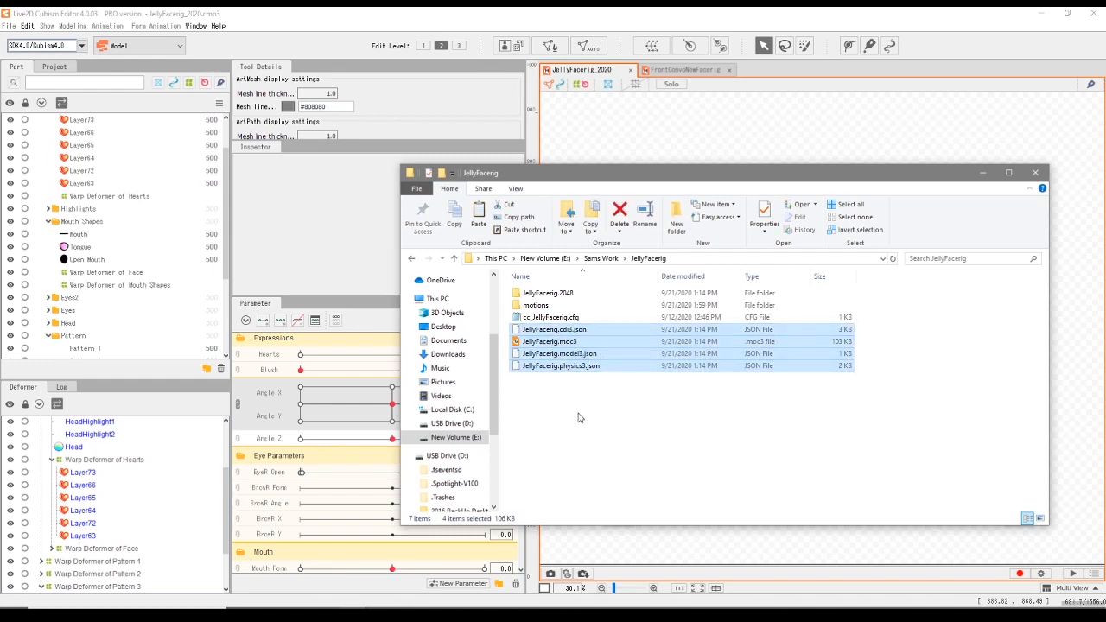
pyautogui.press('Delete')
pyautogui.click(599, 323)
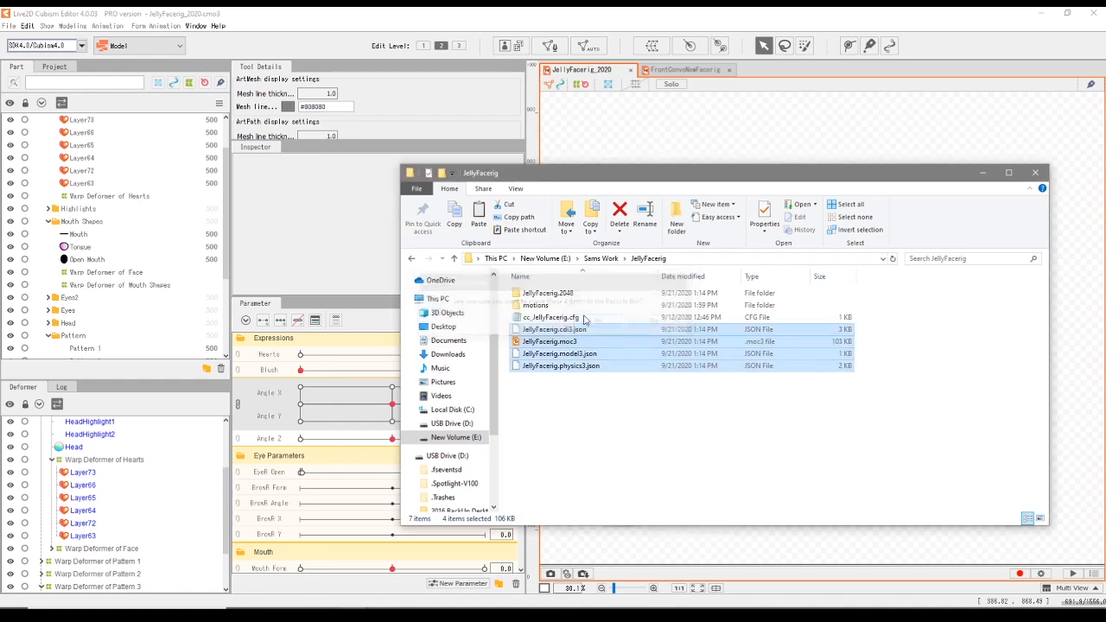
pyautogui.click(560, 298)
pyautogui.press('Delete')
pyautogui.click(597, 360)
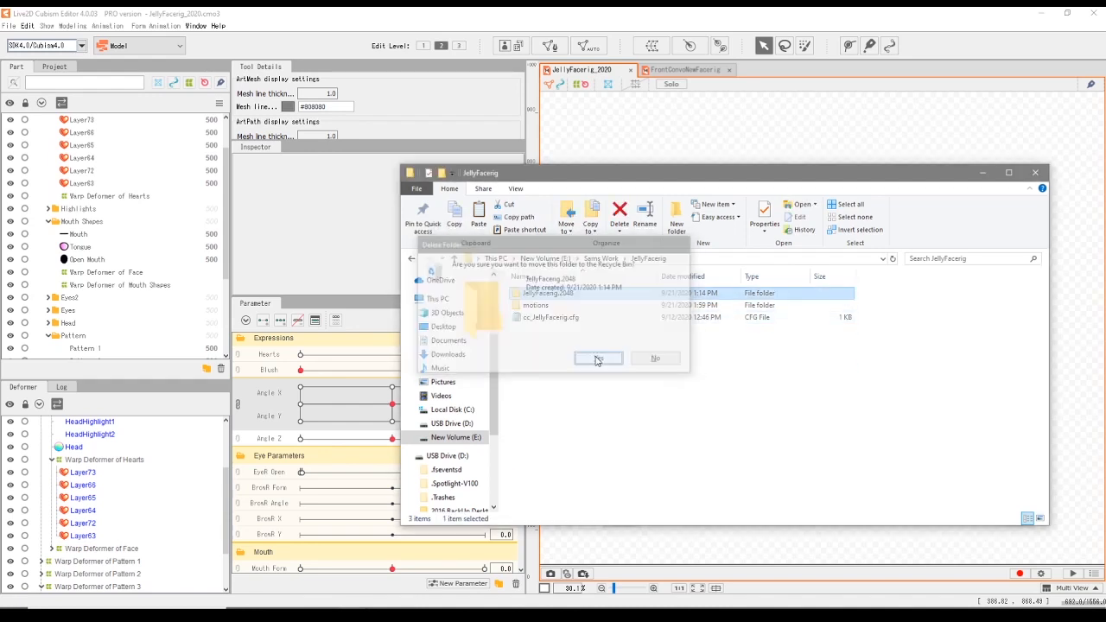
pyautogui.click(538, 311)
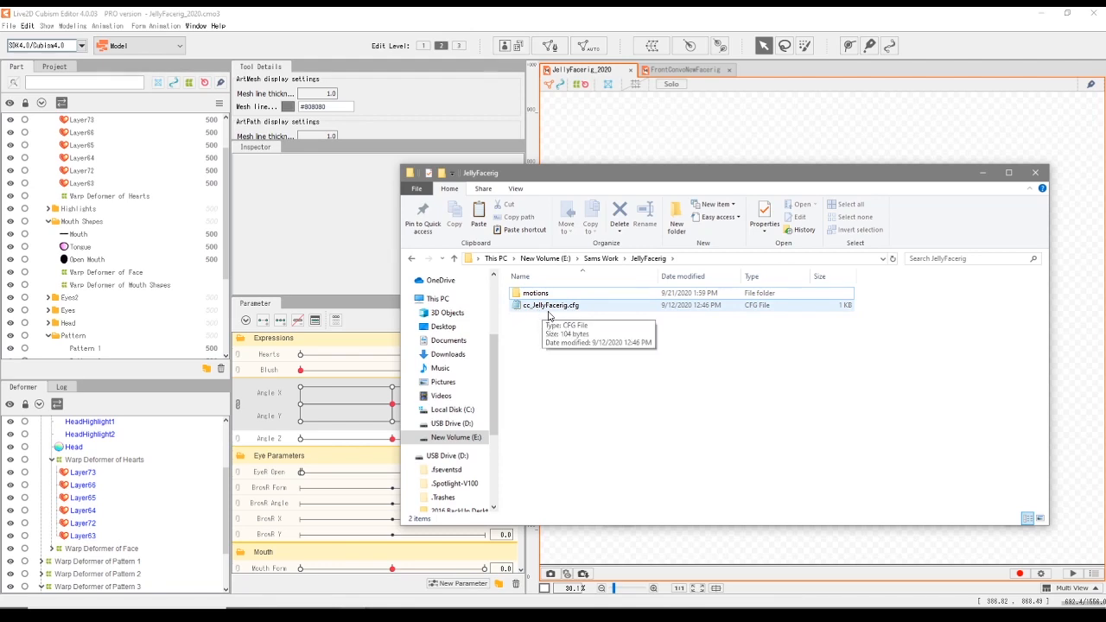
# - Switch back to Cubism Editor and export the model as a moc3 file with the existing export settings
pyautogui.click(751, 600)
pyautogui.click(8, 26)
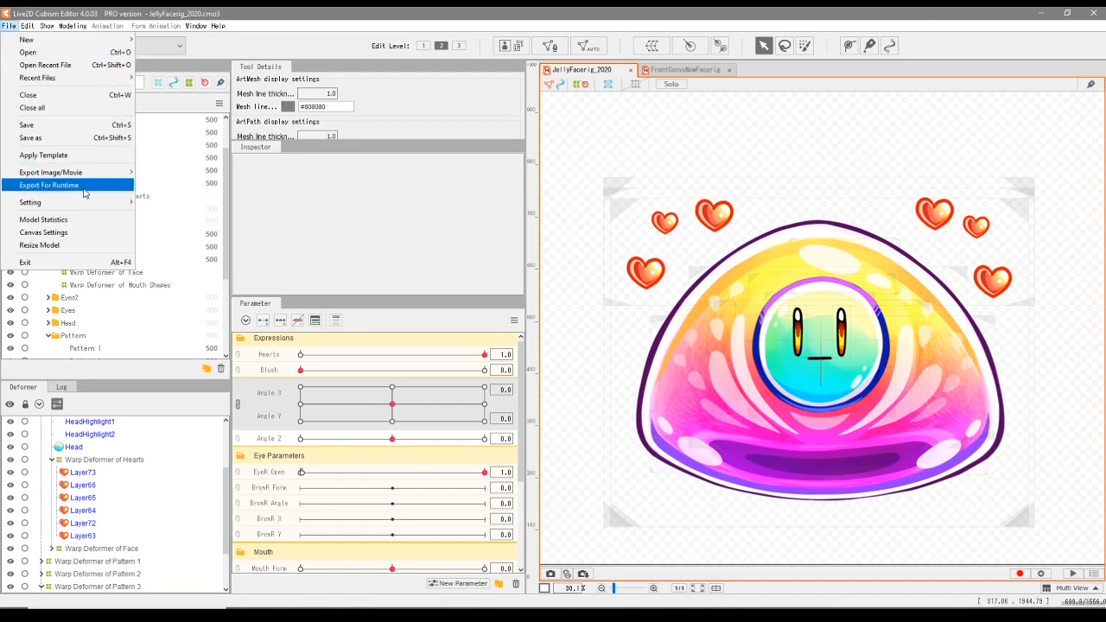
pyautogui.moveTo(84, 193)
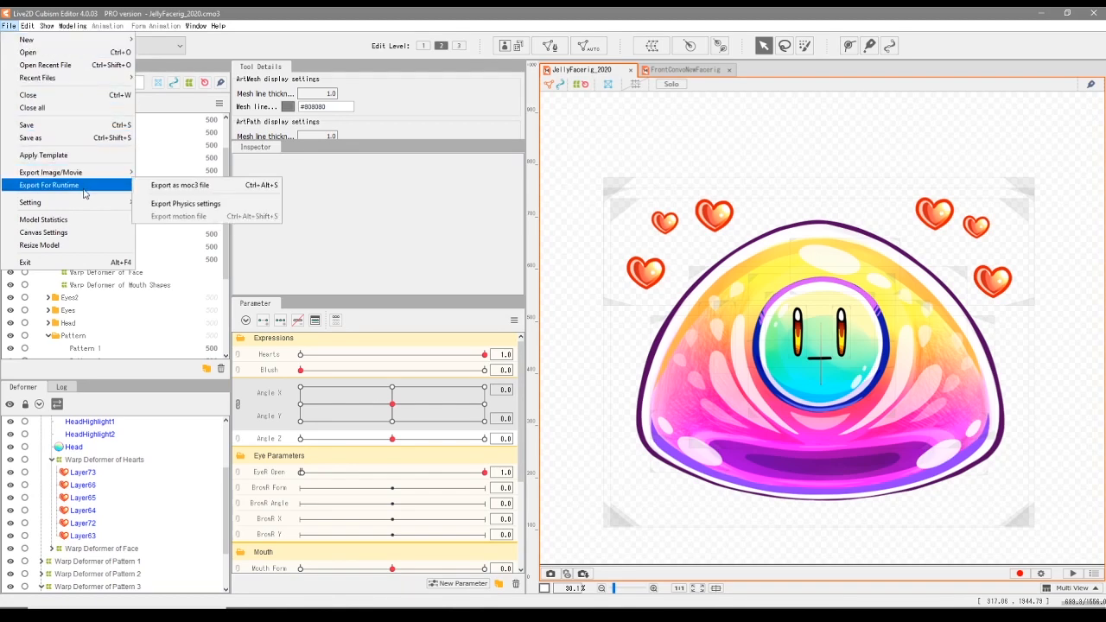
pyautogui.click(176, 190)
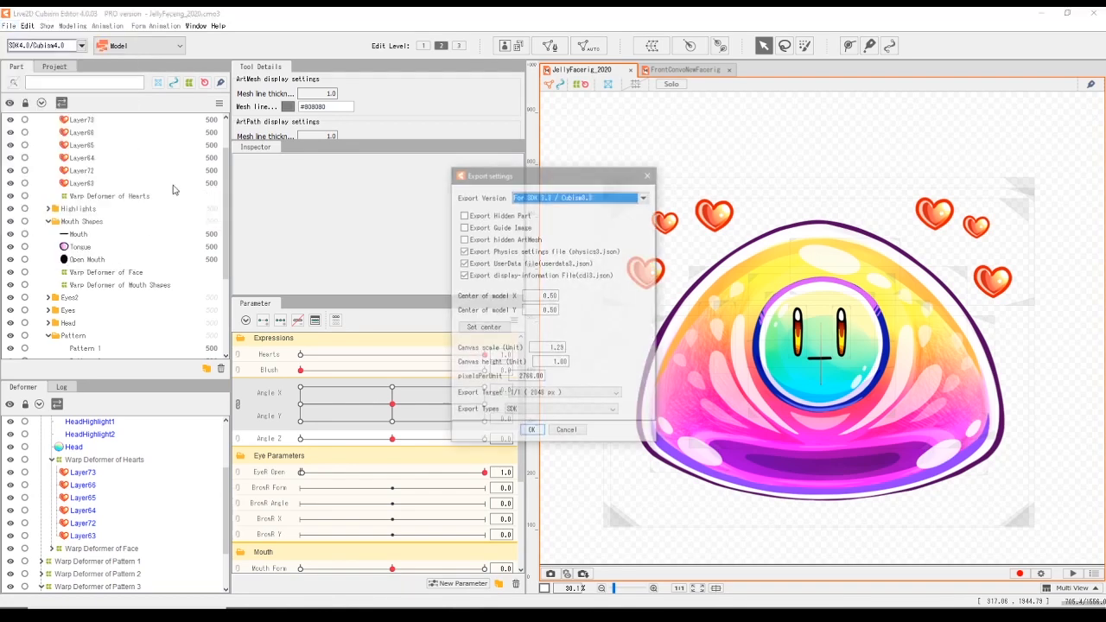
pyautogui.click(533, 432)
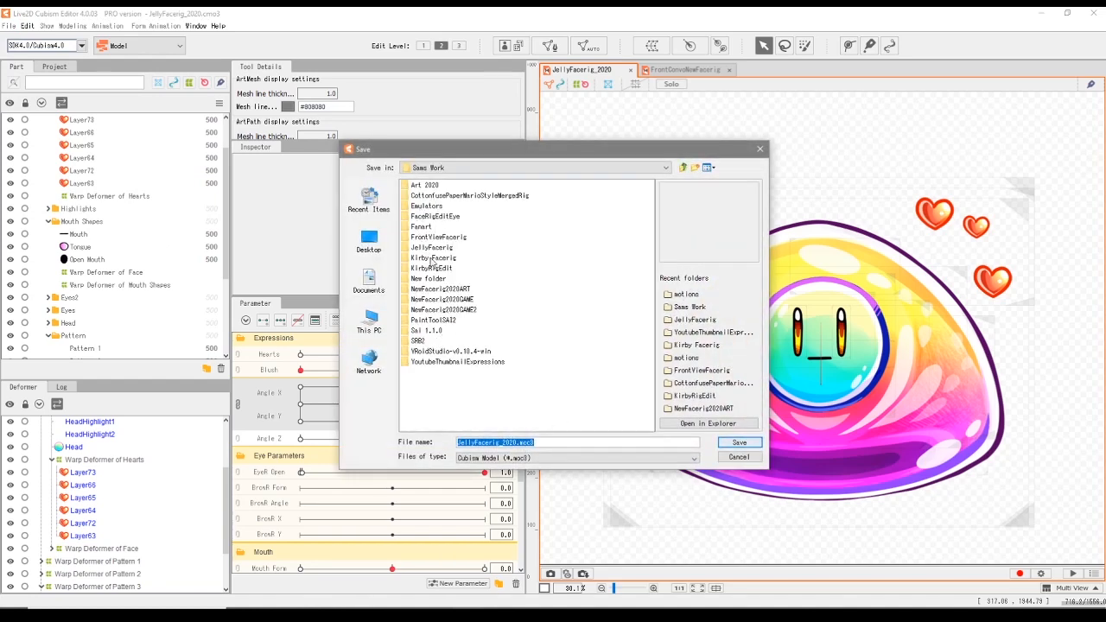
# - Save the export in the JellyFacerig folder under the name JellyFacerig.moc3
pyautogui.click(436, 248)
pyautogui.doubleClick(435, 248)
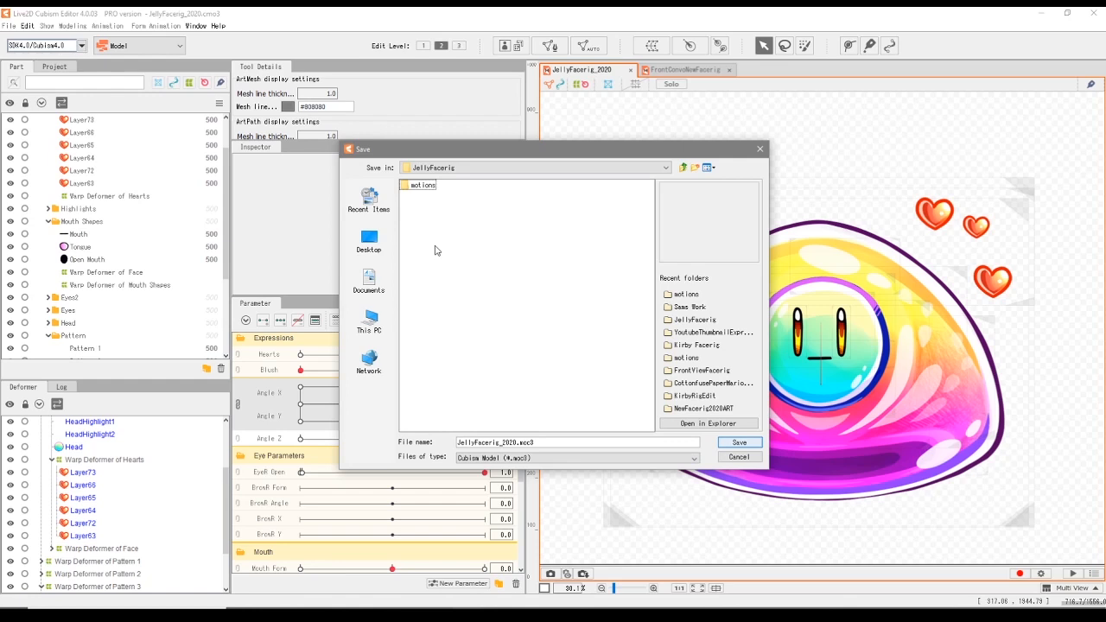
pyautogui.click(519, 443)
pyautogui.press('BackSpace')
pyautogui.press('BackSpace')
pyautogui.press('BackSpace')
pyautogui.press('BackSpace')
pyautogui.press('BackSpace')
pyautogui.click(741, 444)
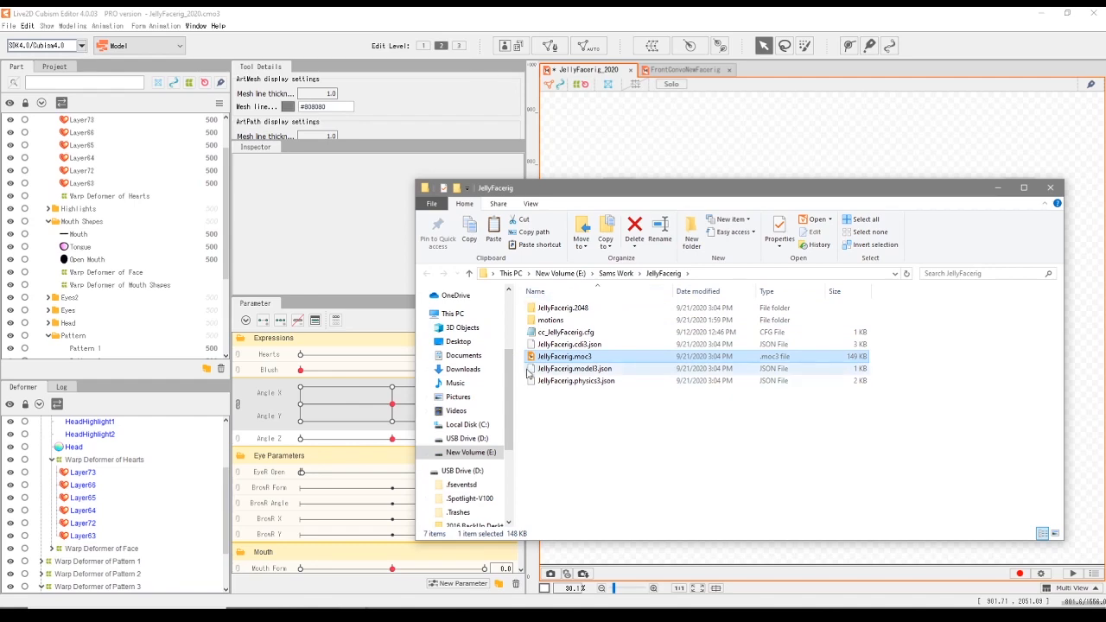
# - Open cc_JellyFacerig.cfg in Notepad and move its window aside
pyautogui.doubleClick(595, 334)
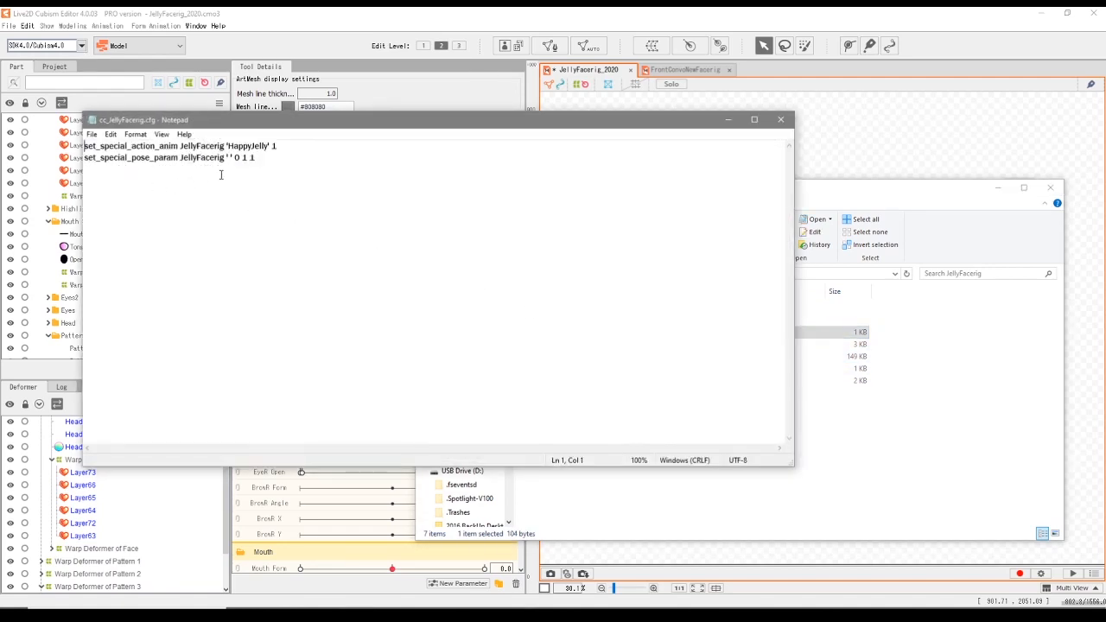
pyautogui.moveTo(285, 119); pyautogui.dragTo(676, 139)
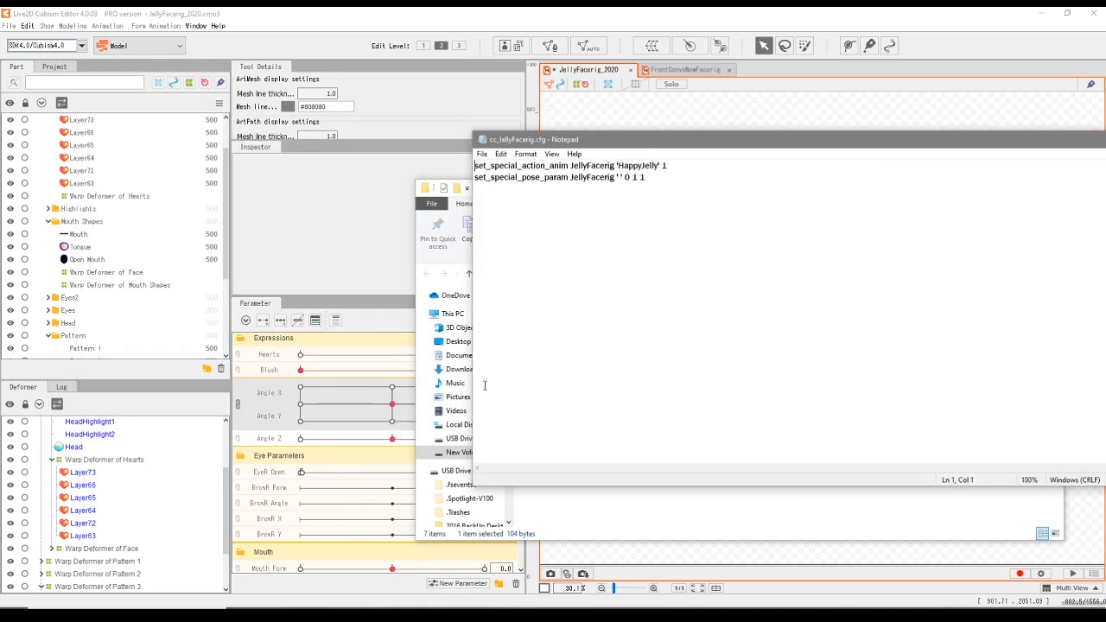
# - Switch to Cubism Editor and copy the Blush parameter's ID, Param_Blush, from its parameter settings
pyautogui.click(337, 595)
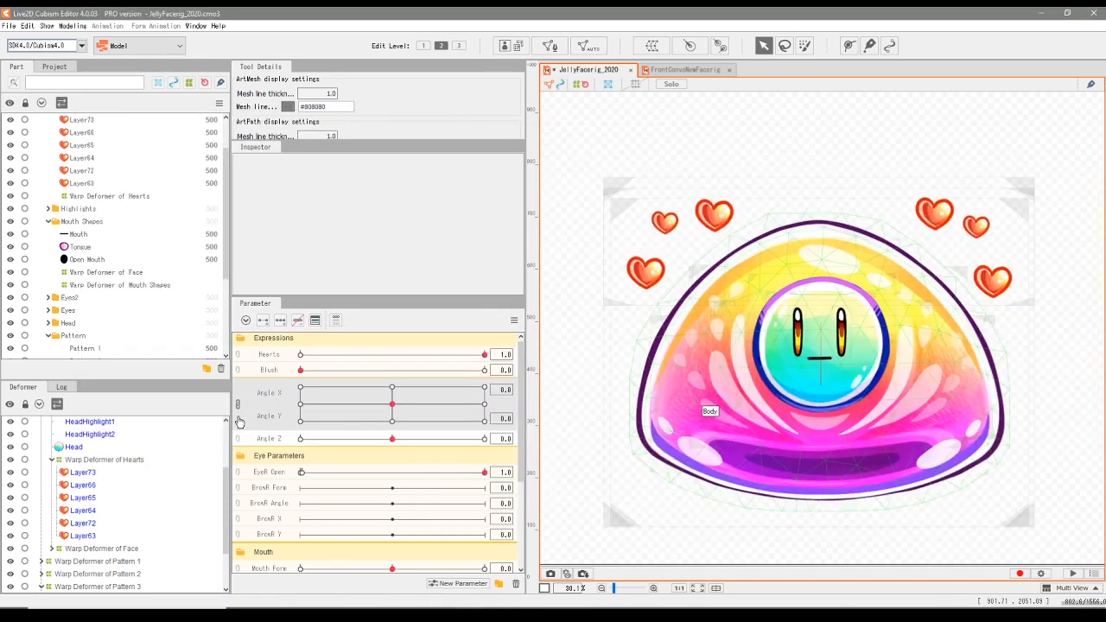
pyautogui.rightClick(271, 373)
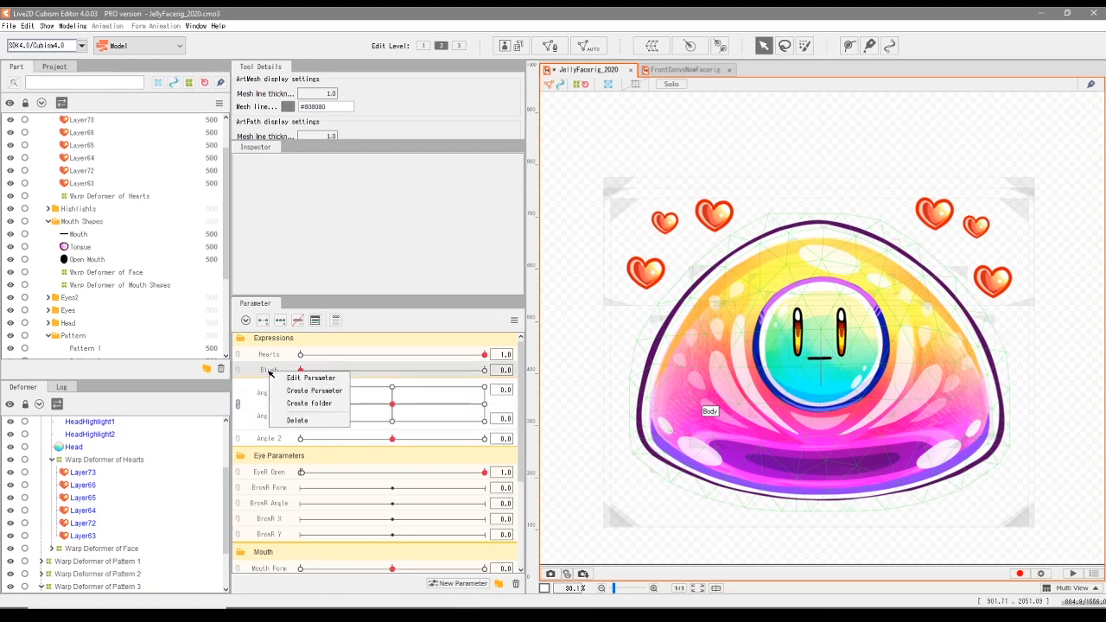
pyautogui.click(309, 378)
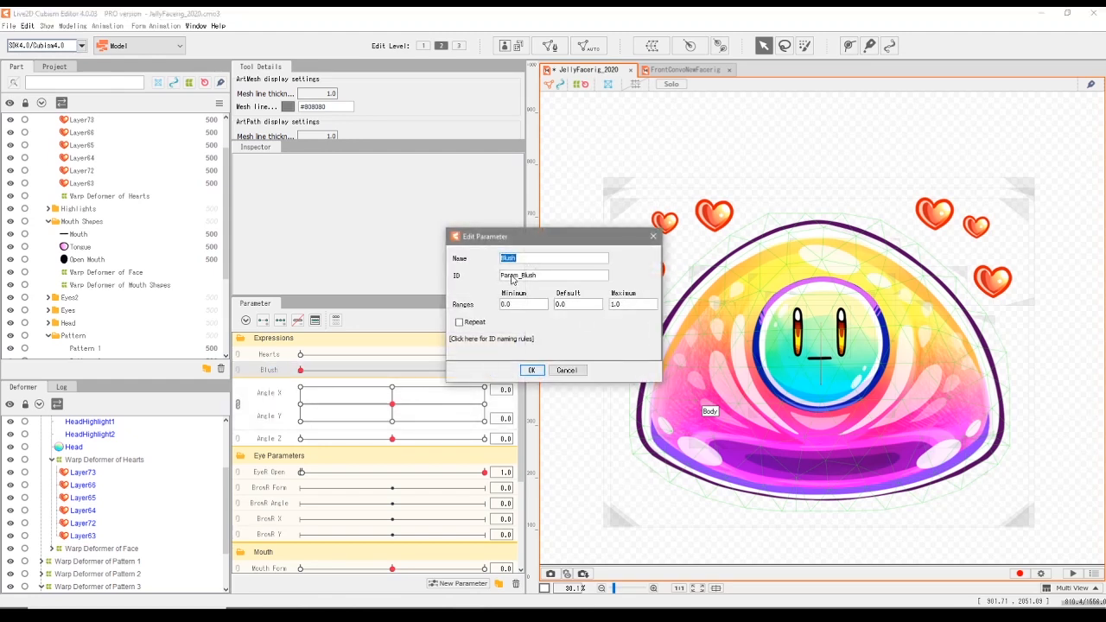
pyautogui.click(557, 277)
pyautogui.moveTo(557, 277); pyautogui.dragTo(506, 280)
pyautogui.rightClick(518, 281)
pyautogui.click(551, 329)
pyautogui.click(531, 370)
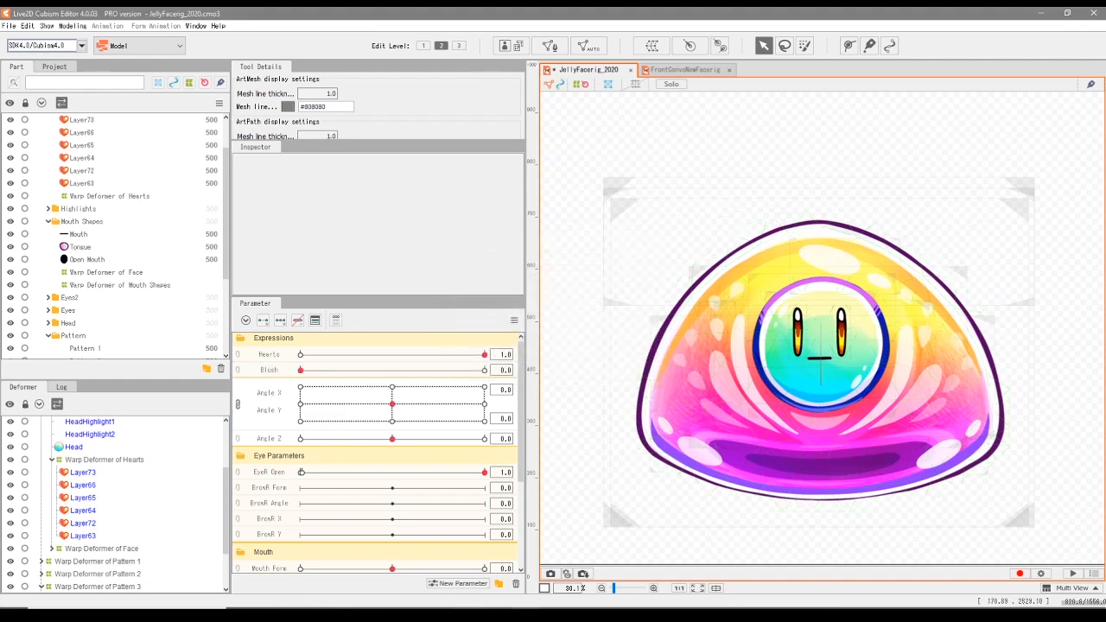
# - Back in Notepad, insert Param_Blush between the quotes of the set_special_pose_param line and duplicate that line below
pyautogui.hotkey('alt', 'Tab')
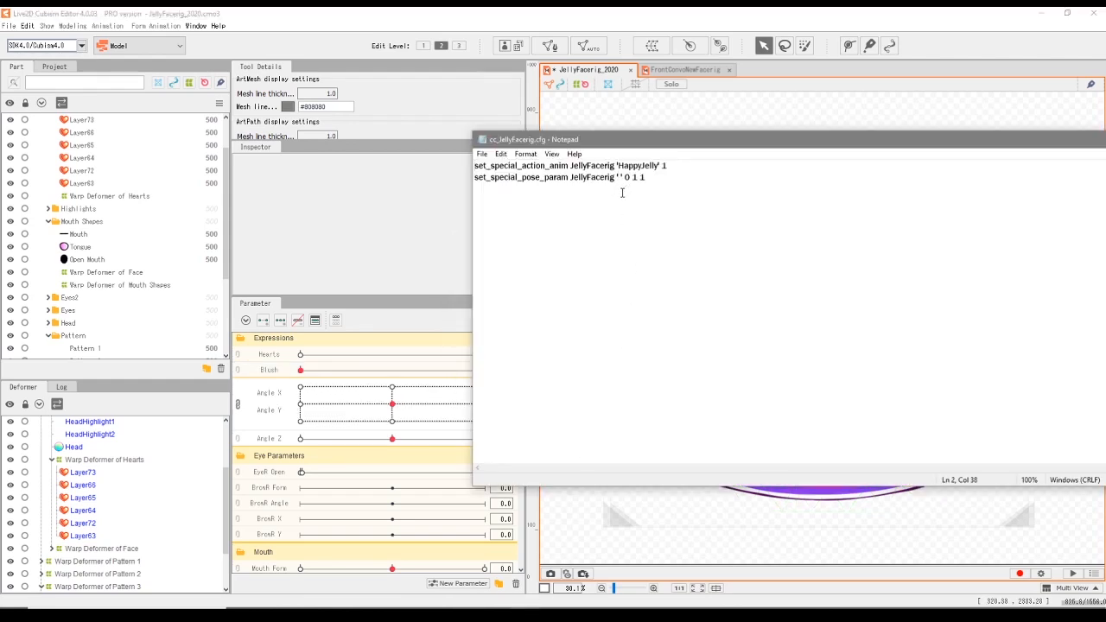
pyautogui.hotkey('ctrl', 'v')
pyautogui.moveTo(694, 178); pyautogui.dragTo(471, 178)
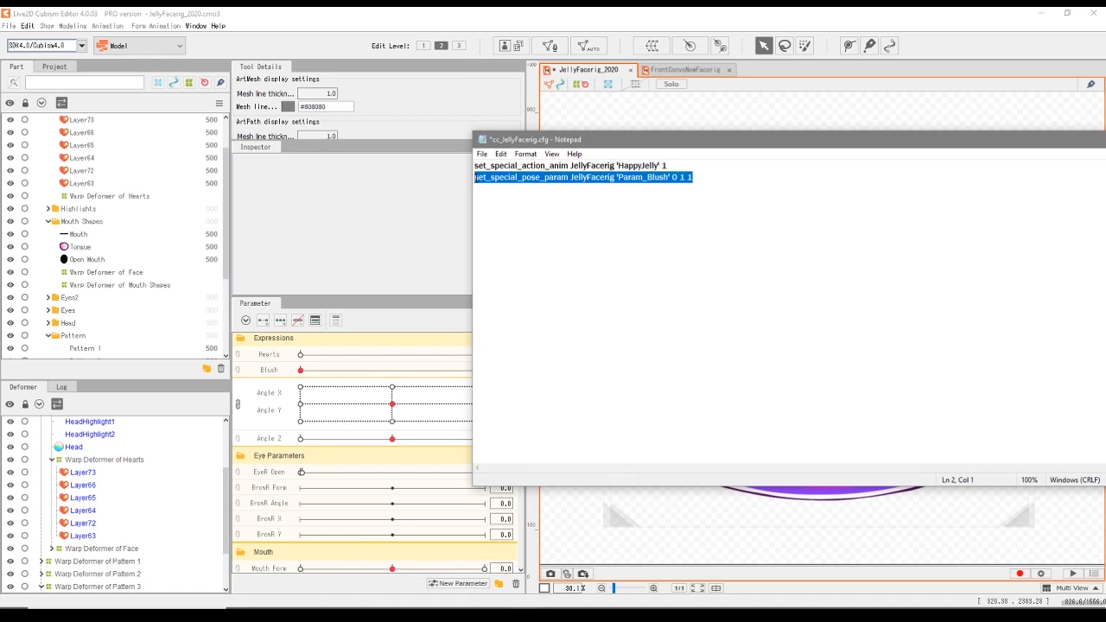
pyautogui.click(731, 179)
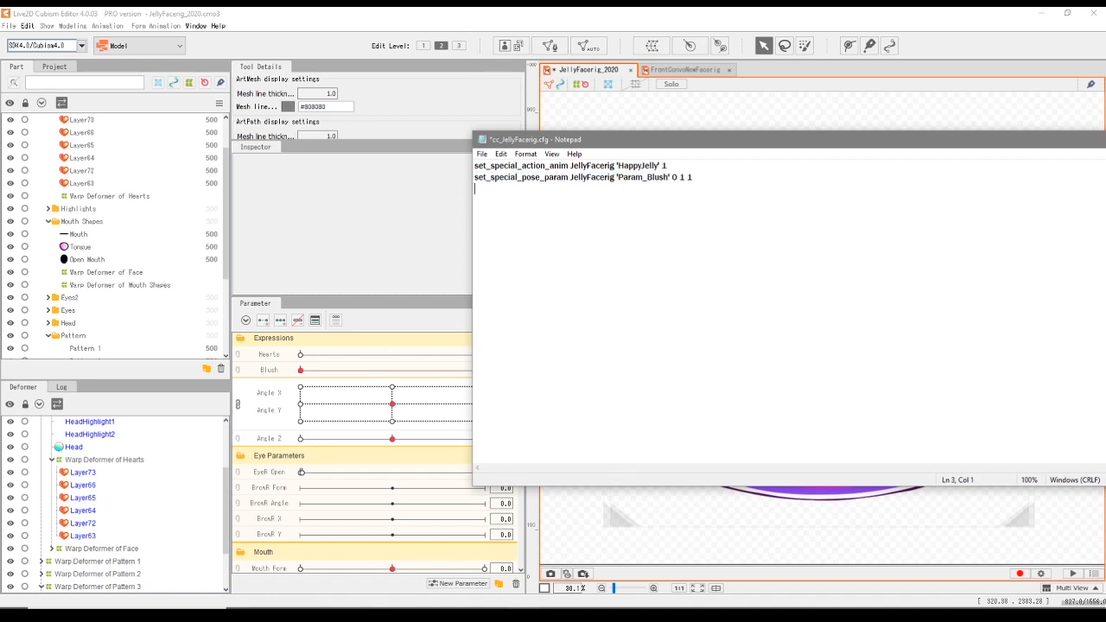
pyautogui.hotkey('ctrl', 'v')
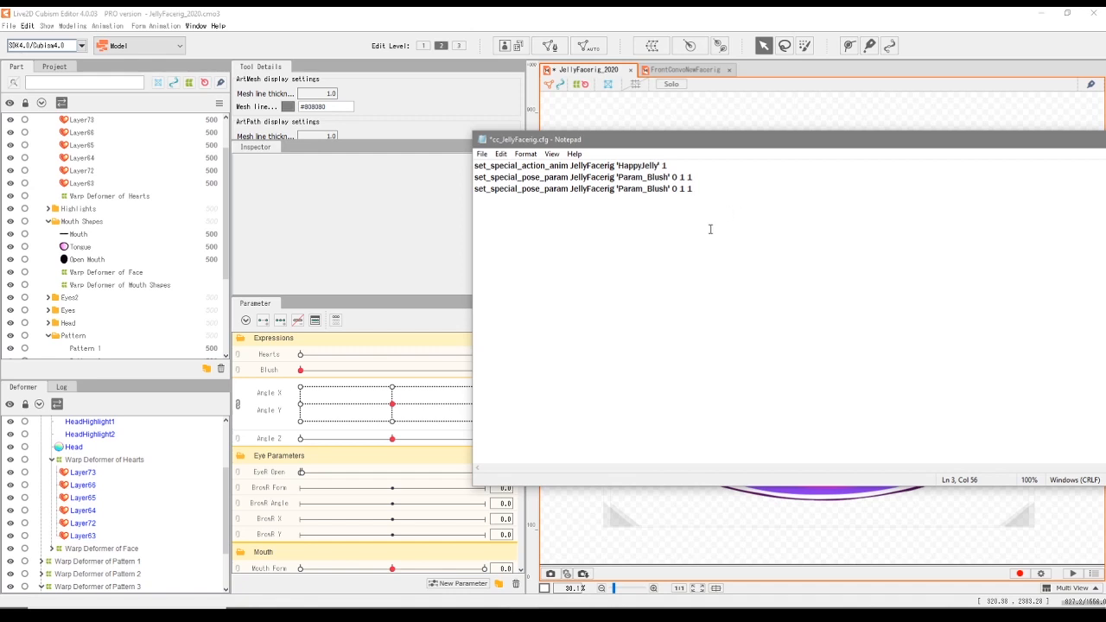
# - Return to Cubism Editor and copy the Hearts parameter's ID, Param_Hearts, from its parameter settings
pyautogui.click(275, 357)
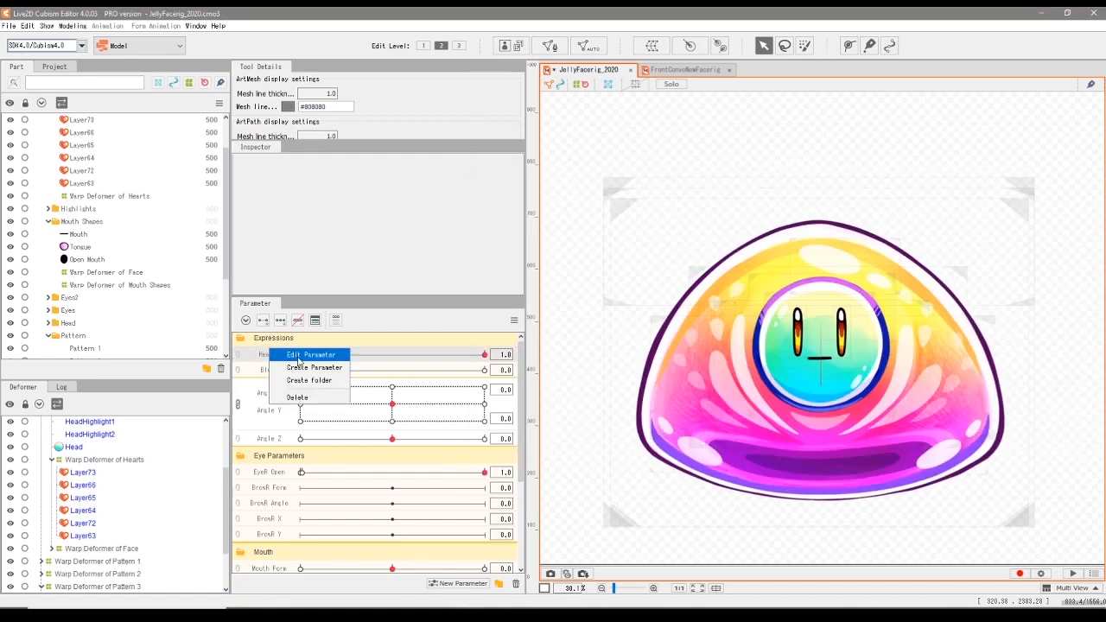
pyautogui.click(299, 356)
pyautogui.moveTo(541, 277); pyautogui.dragTo(500, 276)
pyautogui.rightClick(517, 279)
pyautogui.click(540, 328)
pyautogui.click(532, 370)
# - In Notepad, replace Param_Blush with Param_Hearts in the last set_special_pose_param line and save the cfg file
pyautogui.click(531, 615)
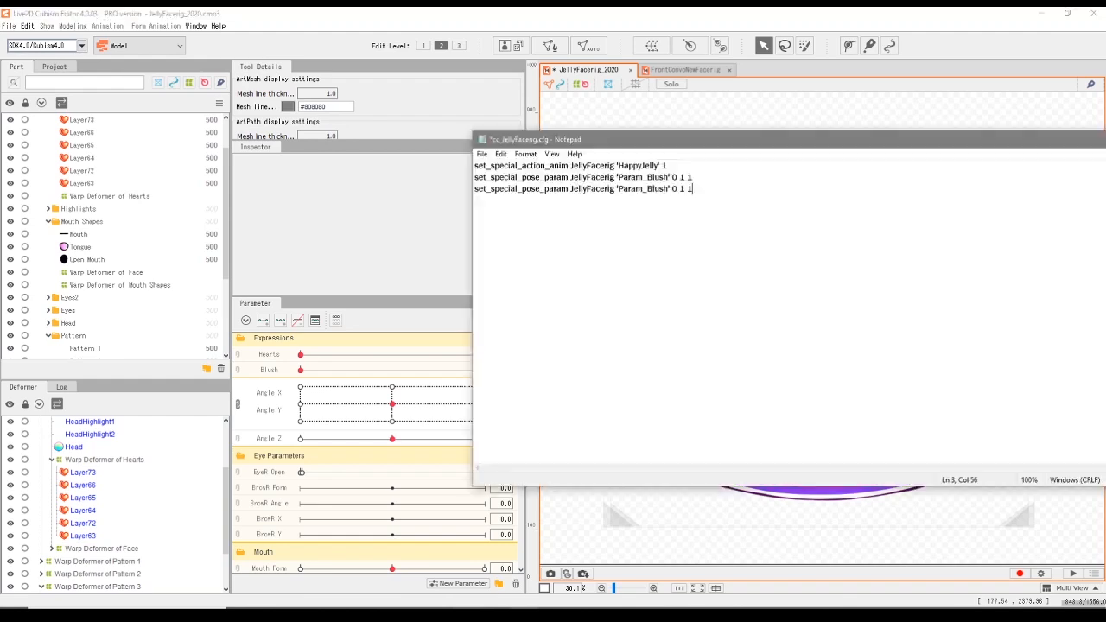
pyautogui.doubleClick(640, 192)
pyautogui.hotkey('ctrl', 'v')
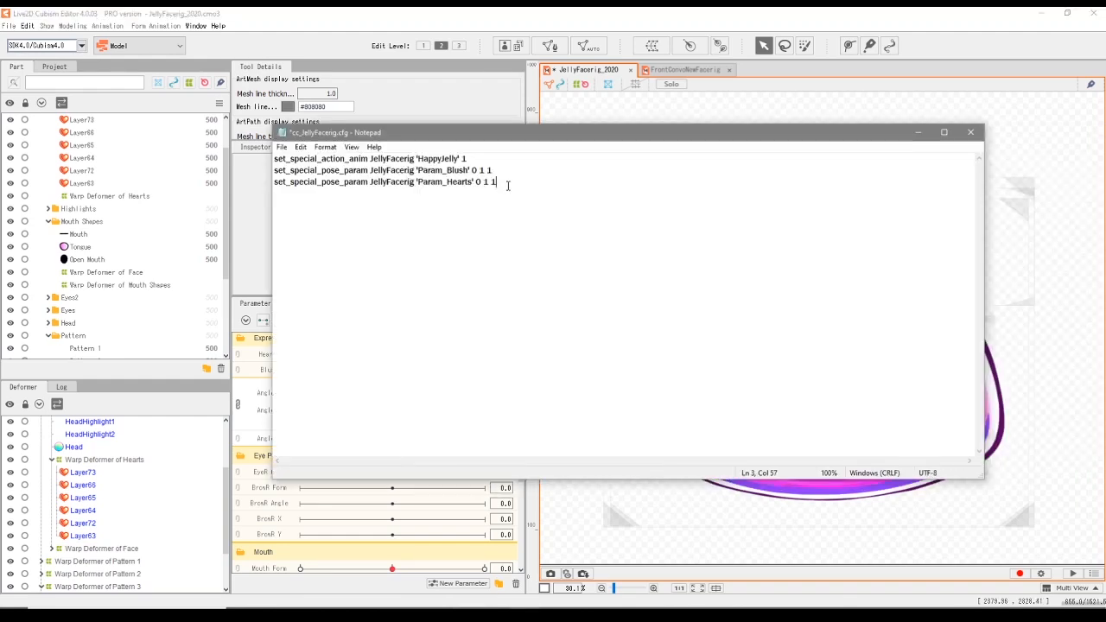
pyautogui.hotkey('shift', 'Left')
pyautogui.write('2')
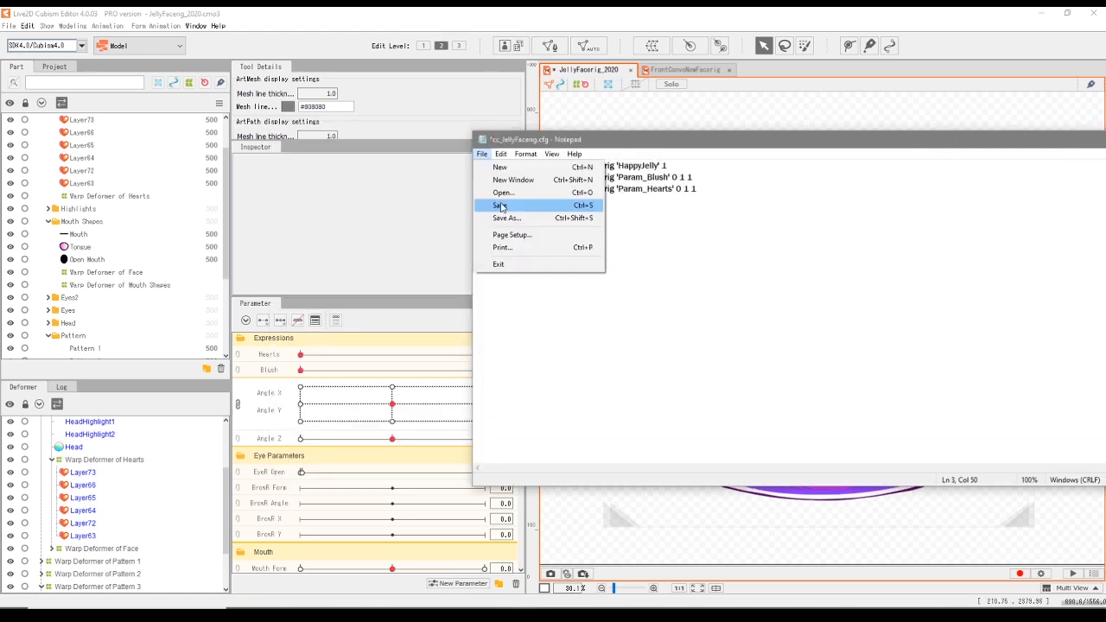
pyautogui.click(510, 205)
pyautogui.moveTo(945, 140); pyautogui.dragTo(745, 134)
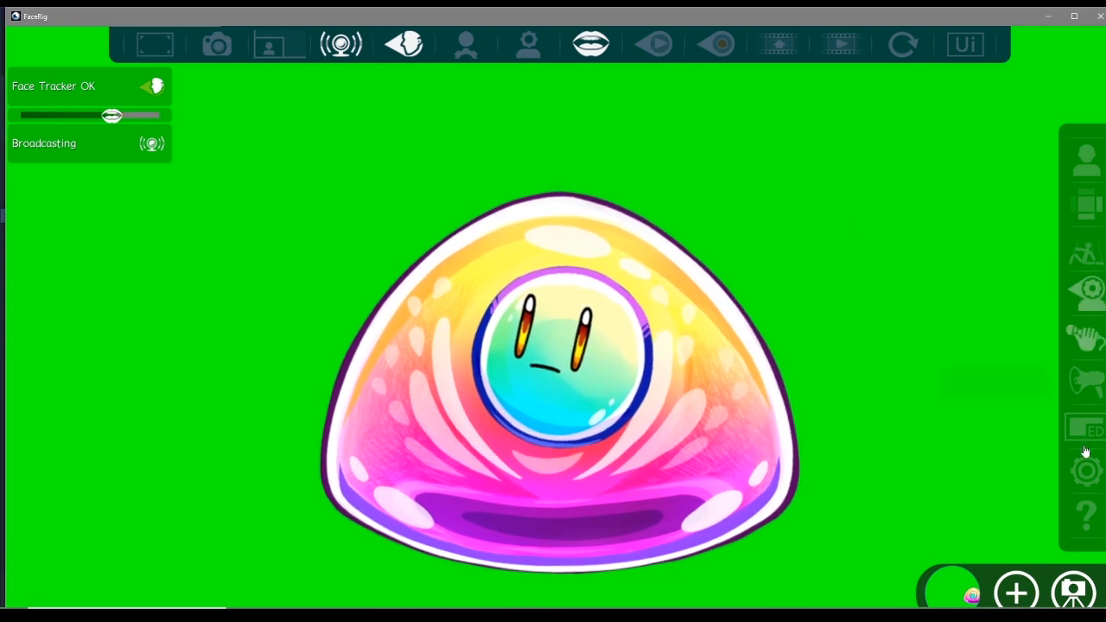
# - In FaceRig, review the key bindings for the Special Pose actions in the preferences, and close the settings
pyautogui.click(1087, 473)
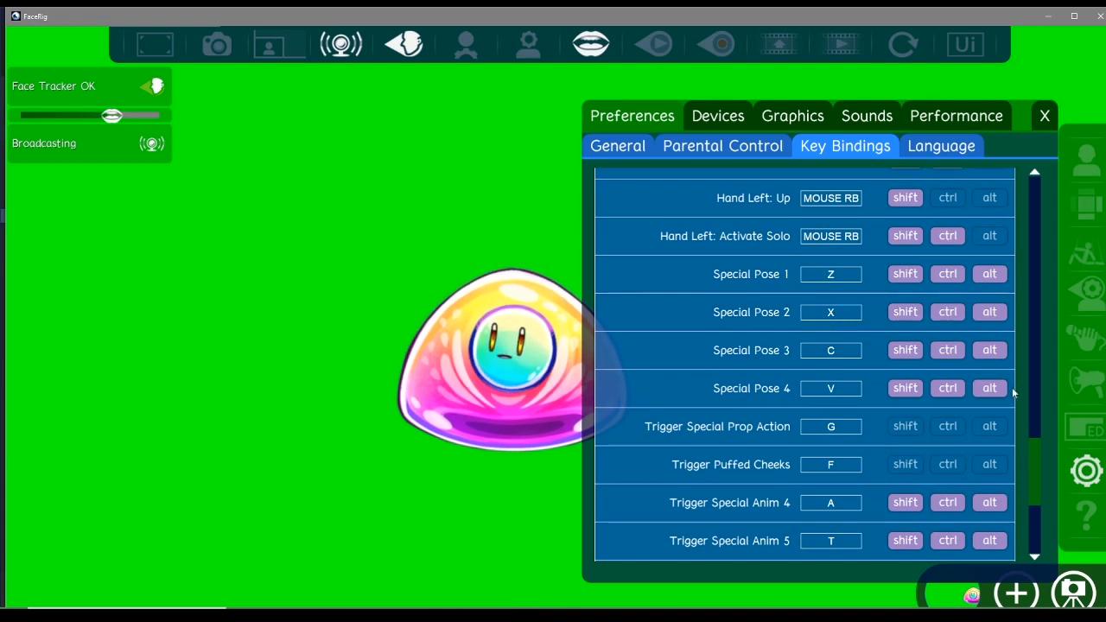
pyautogui.moveTo(1034, 452); pyautogui.dragTo(1038, 523)
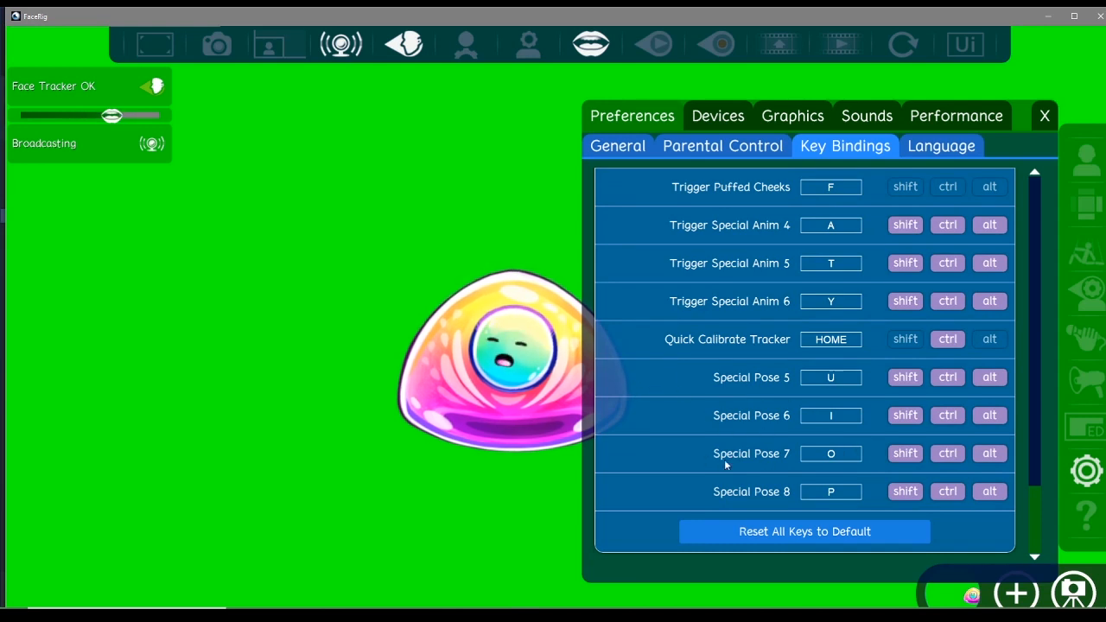
pyautogui.scroll(3, 763, 349)
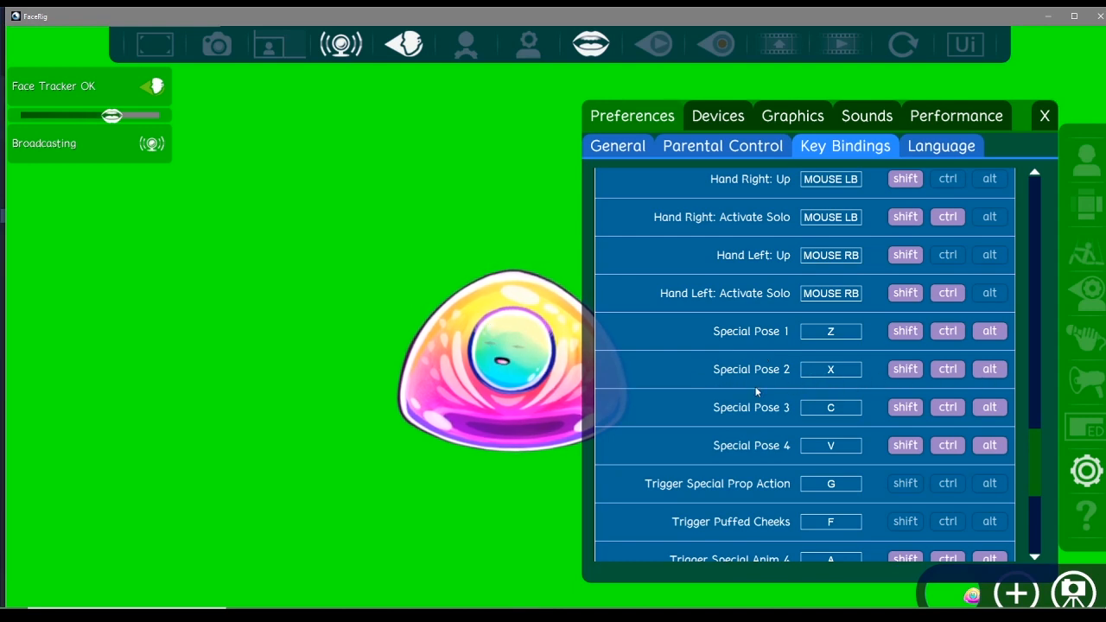
pyautogui.click(1046, 117)
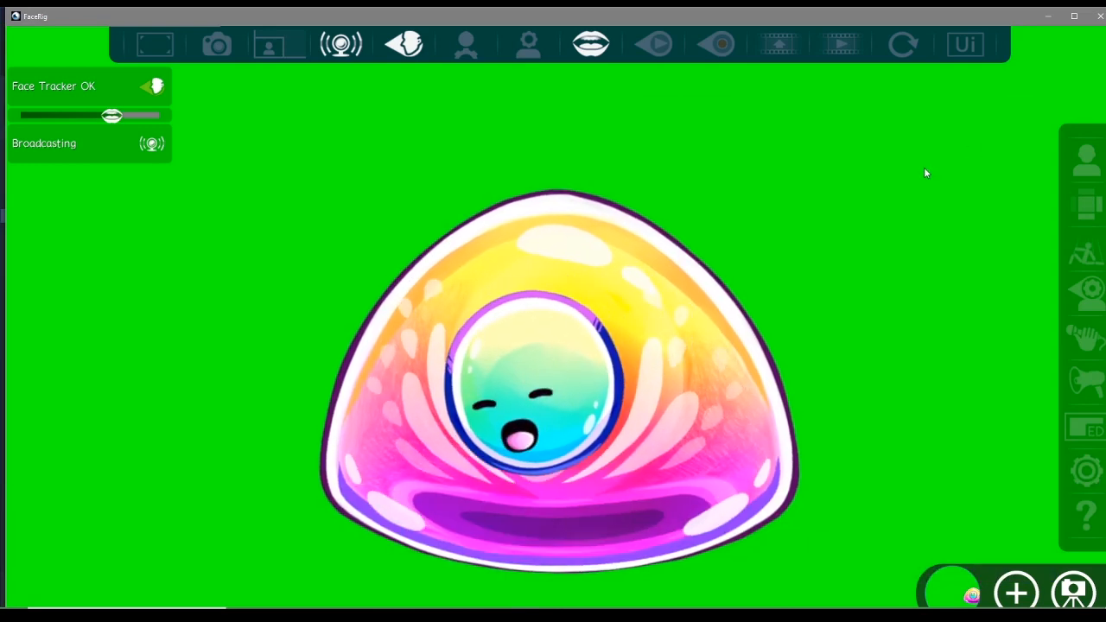